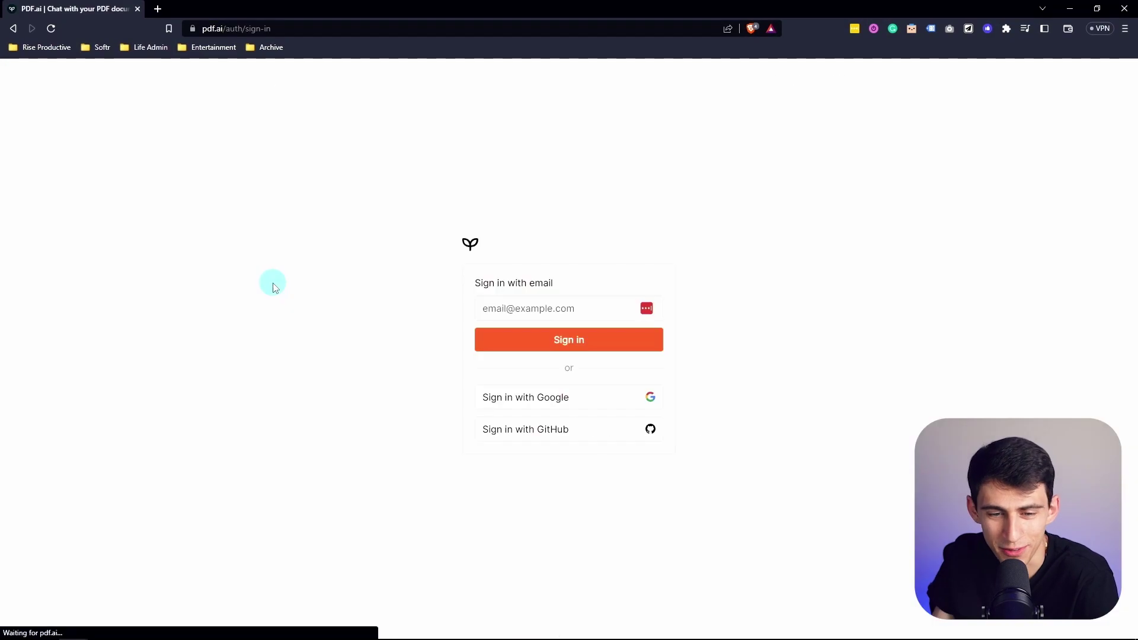
Choose to sign in to PDF.ai with a Google account
left_click(525, 397)
Sign in with the chosen account, check the $199.00 lifetime deal, then begin a document upload
left_click(539, 232)
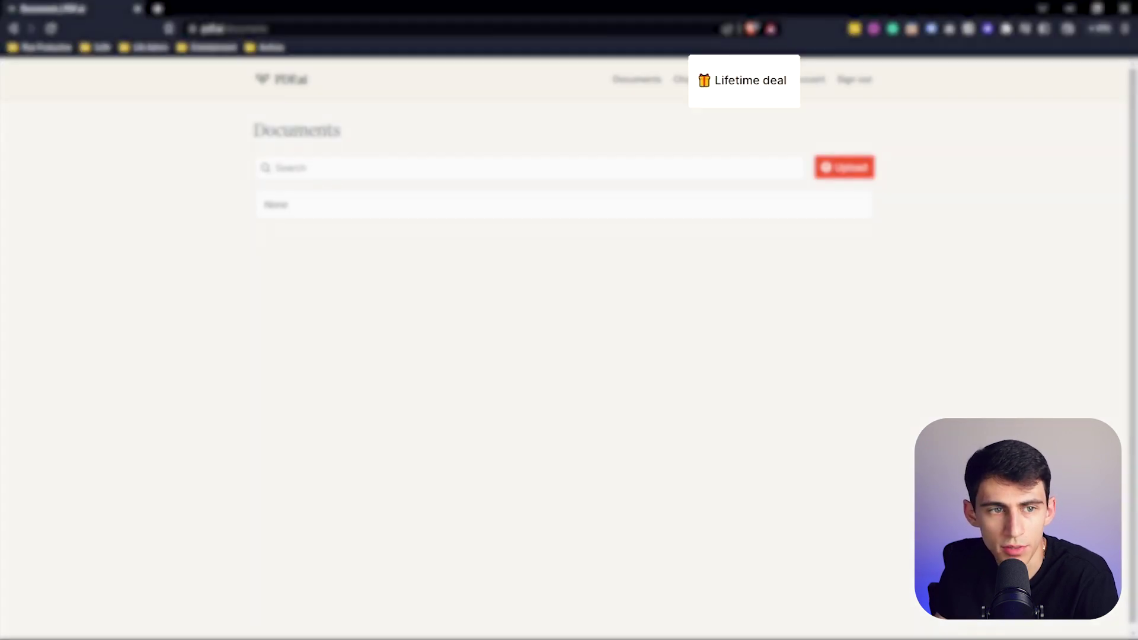
left_click(751, 81)
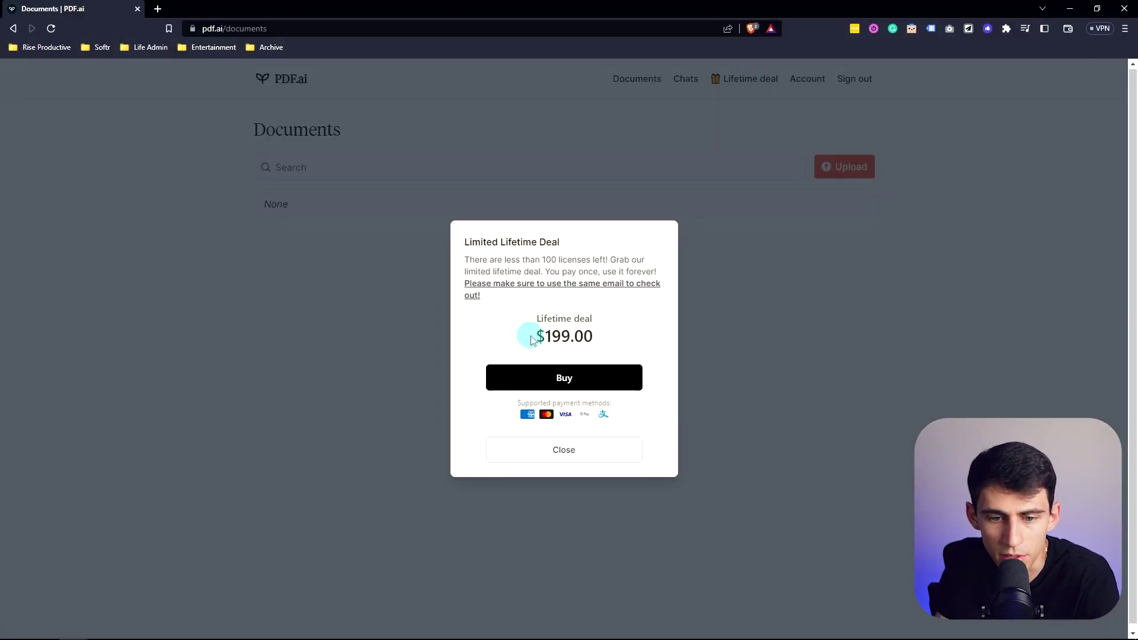
left_click_drag(532, 339, 593, 337)
left_click(609, 338)
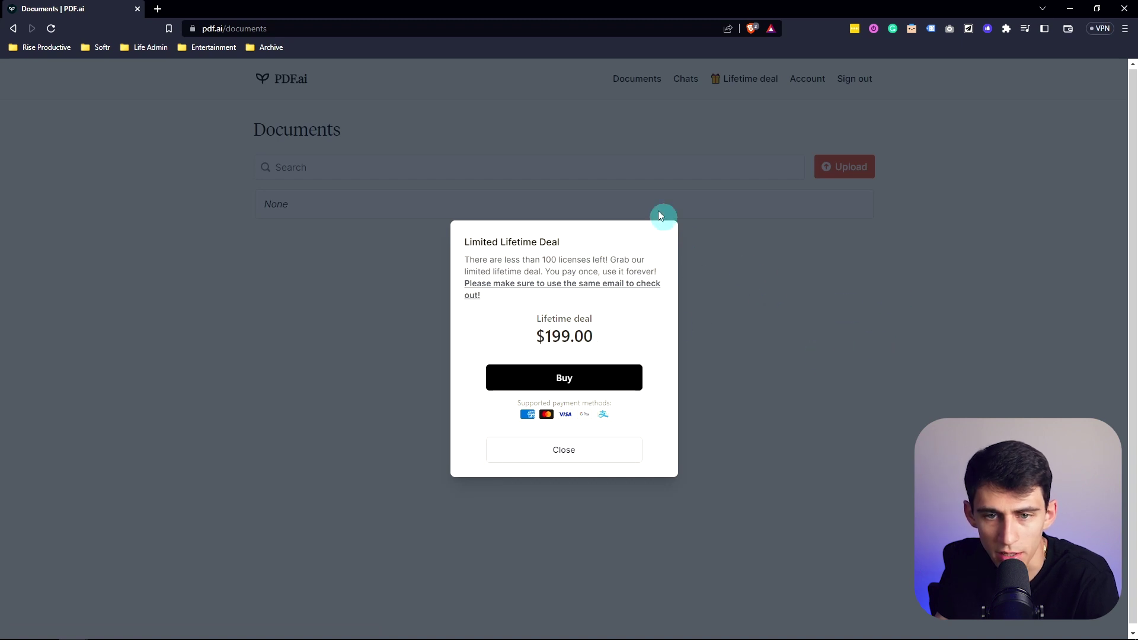
left_click(52, 29)
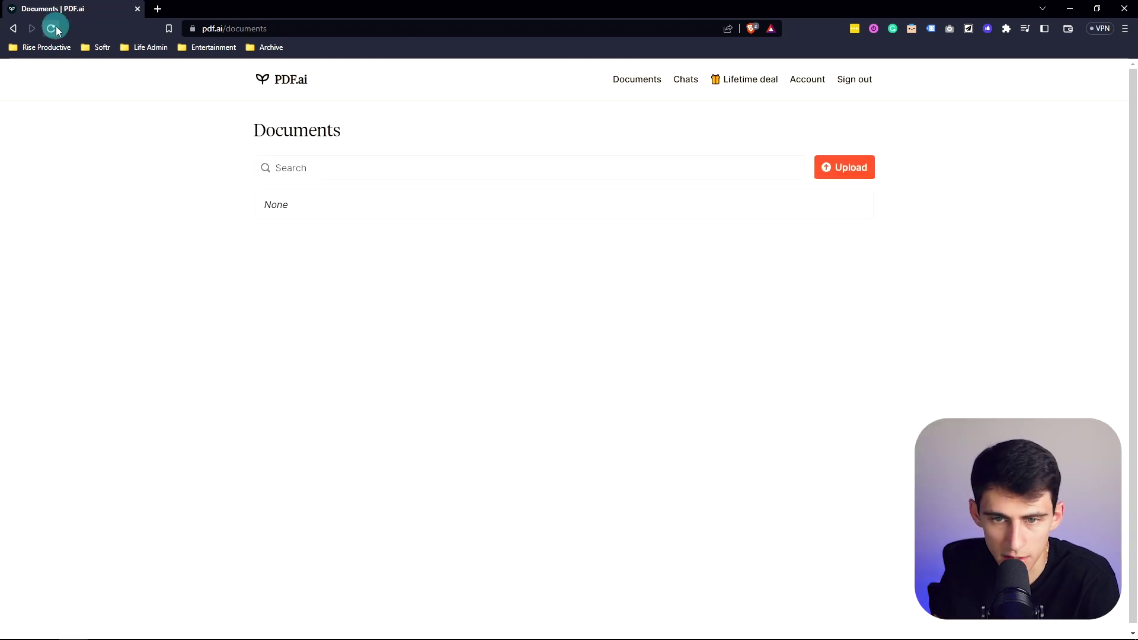
left_click(838, 171)
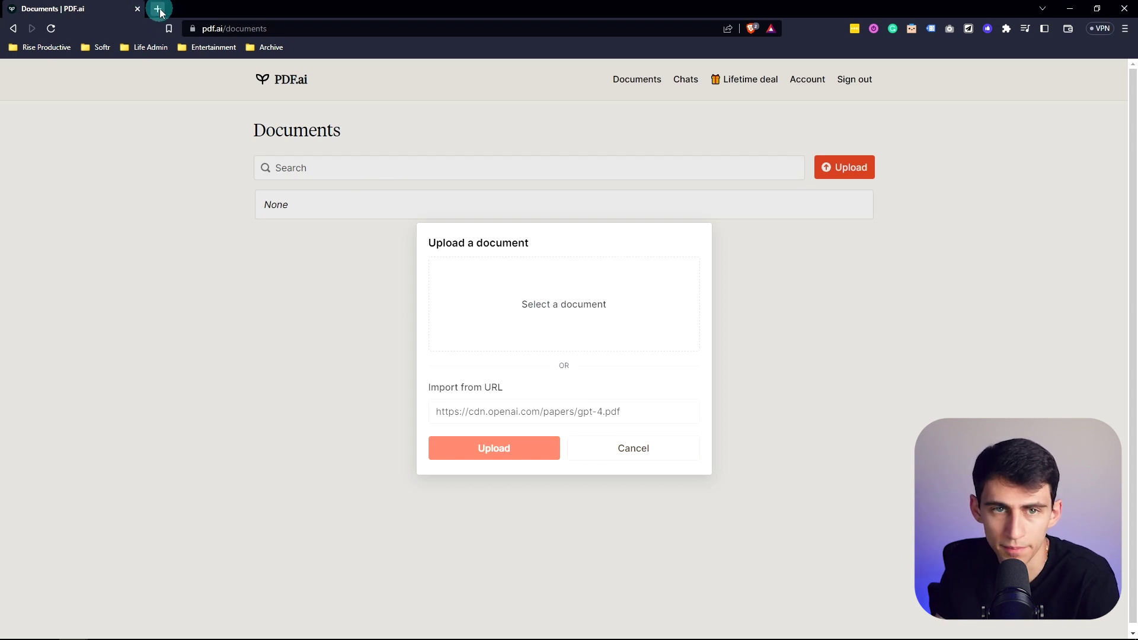
Save the In Praise of Idleness PDF from the browser viewer to the computer
left_click(155, 9)
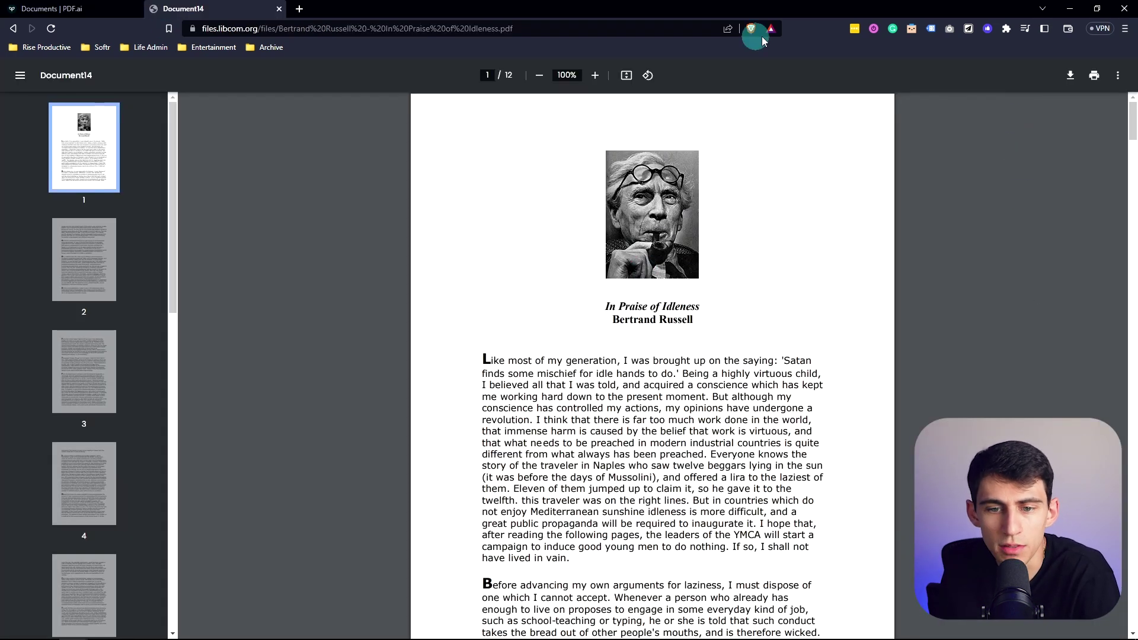
scroll(715, 317, "down", 20)
scroll(715, 318, "up", 20)
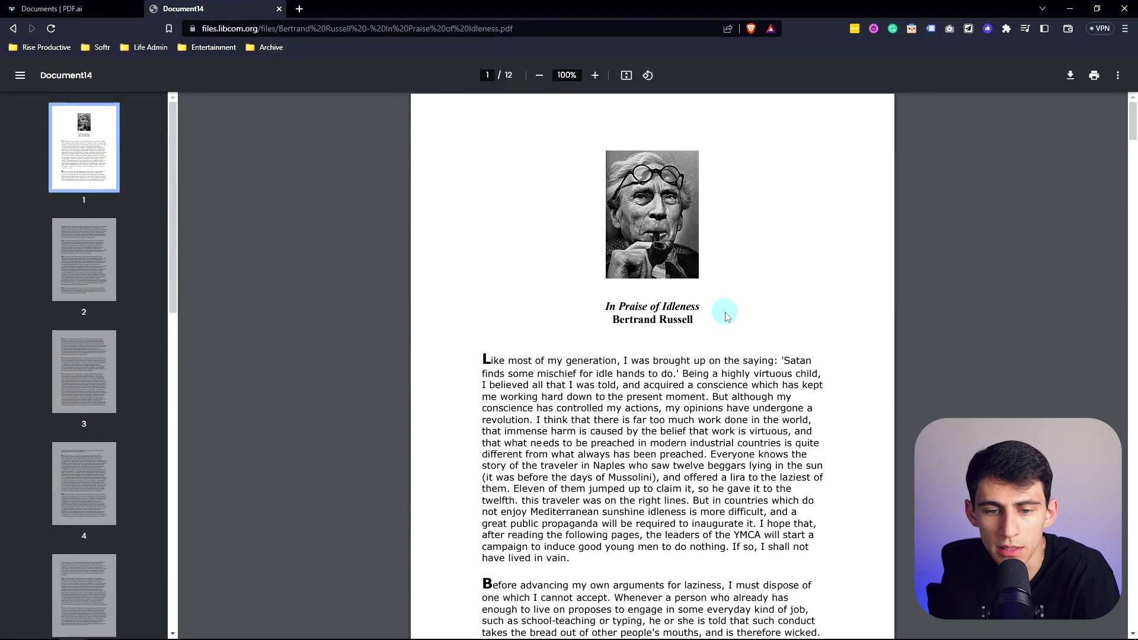
left_click(1094, 75)
left_click(879, 529)
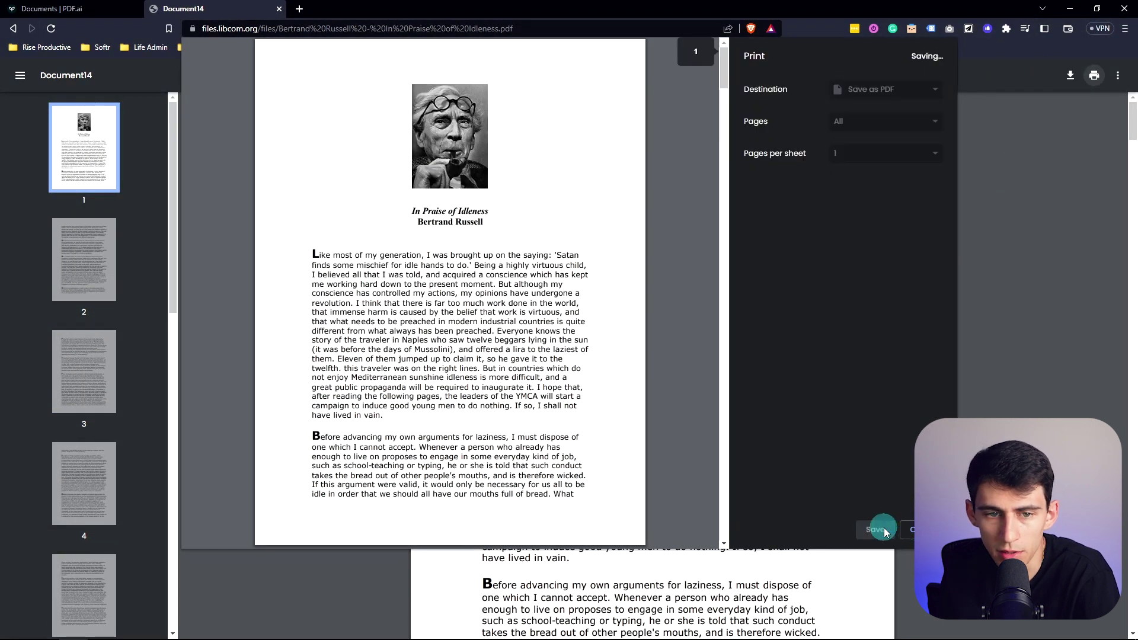
Attach the saved In Praise of Idleness PDF from Downloads to the PDF.ai upload form
left_click(533, 305)
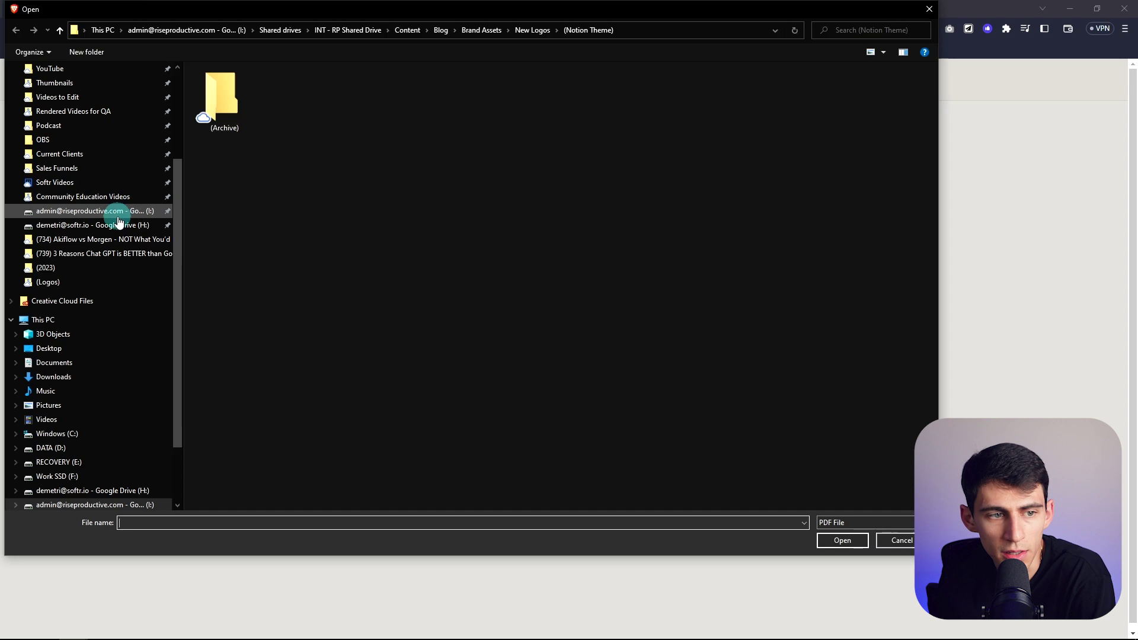
left_click(56, 108)
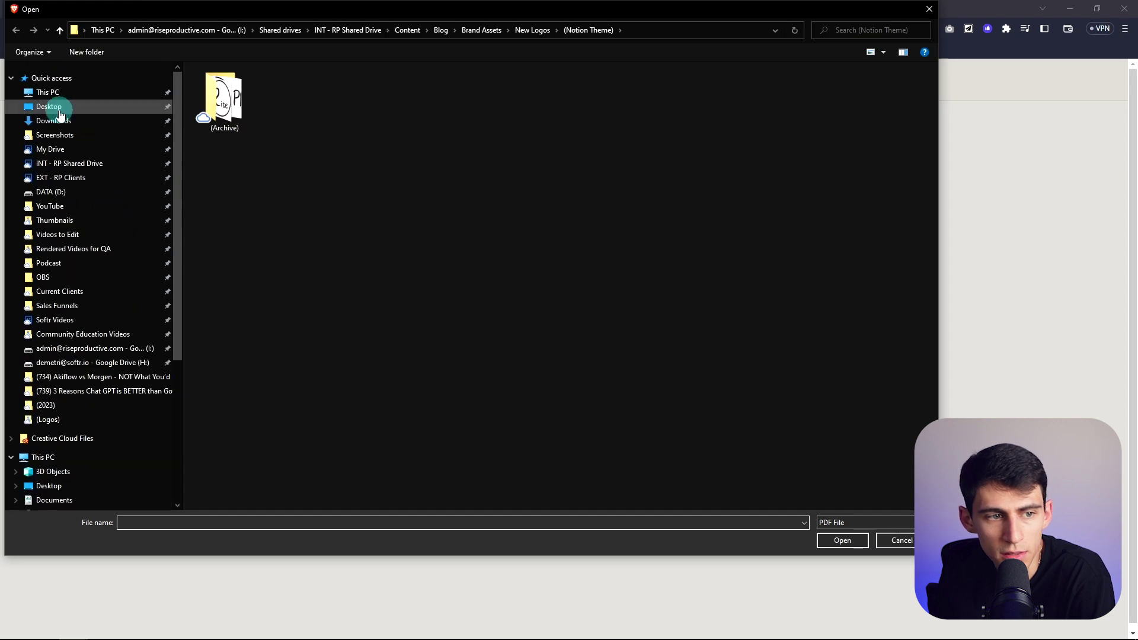
left_click(53, 120)
double_click(257, 99)
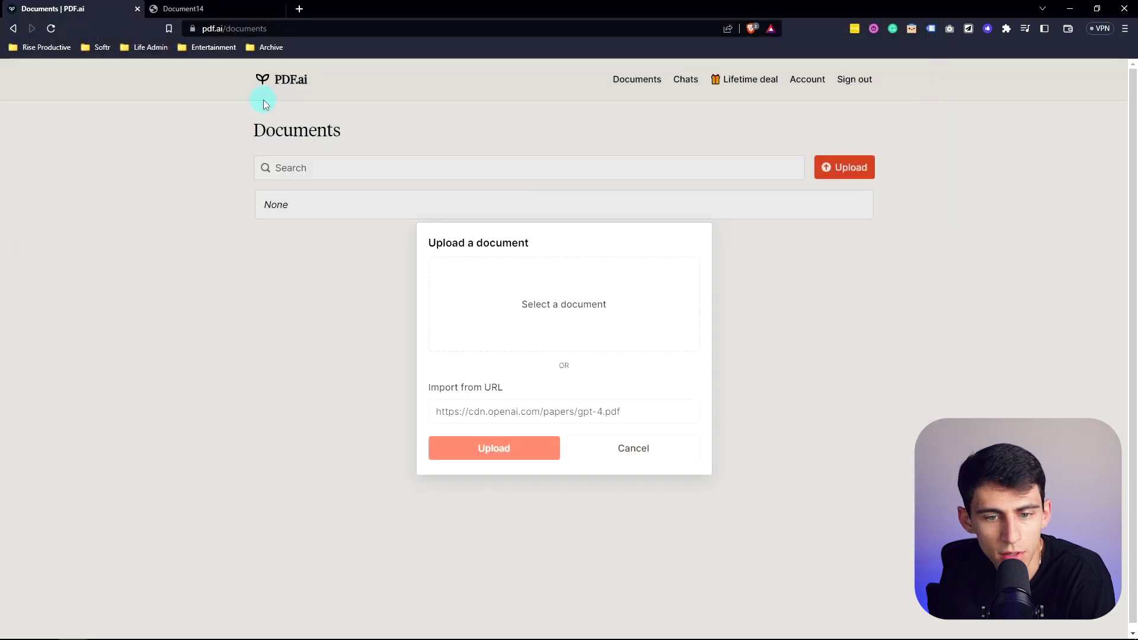
Upload the essay and ask 'What is a basic summary of the contents of this pdf?'
left_click(505, 442)
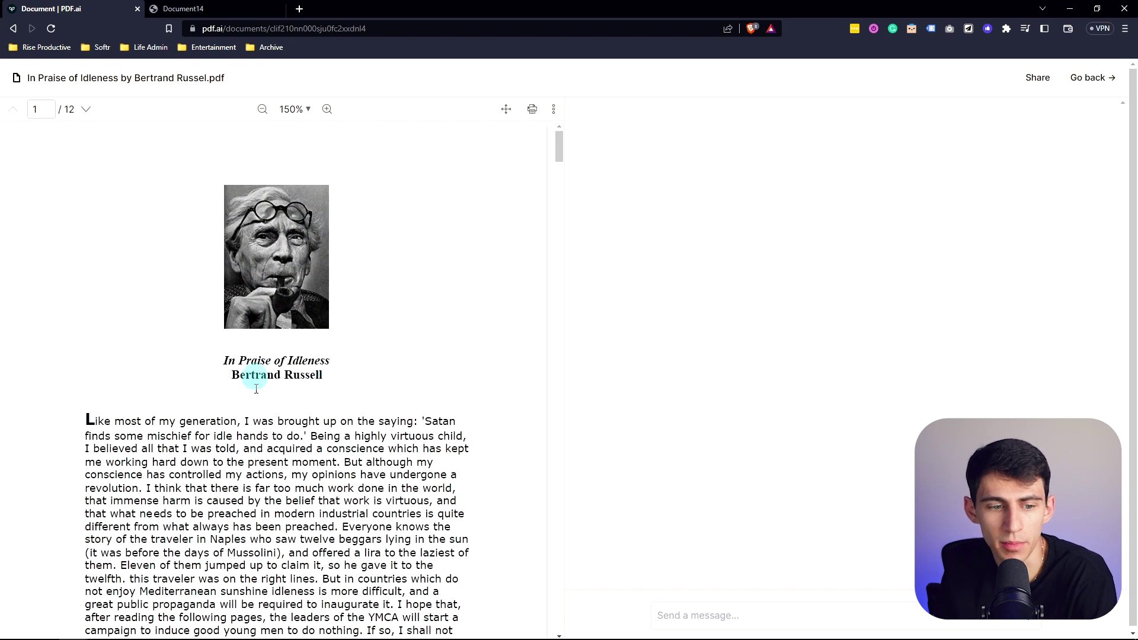
scroll(87, 360, "down", 1)
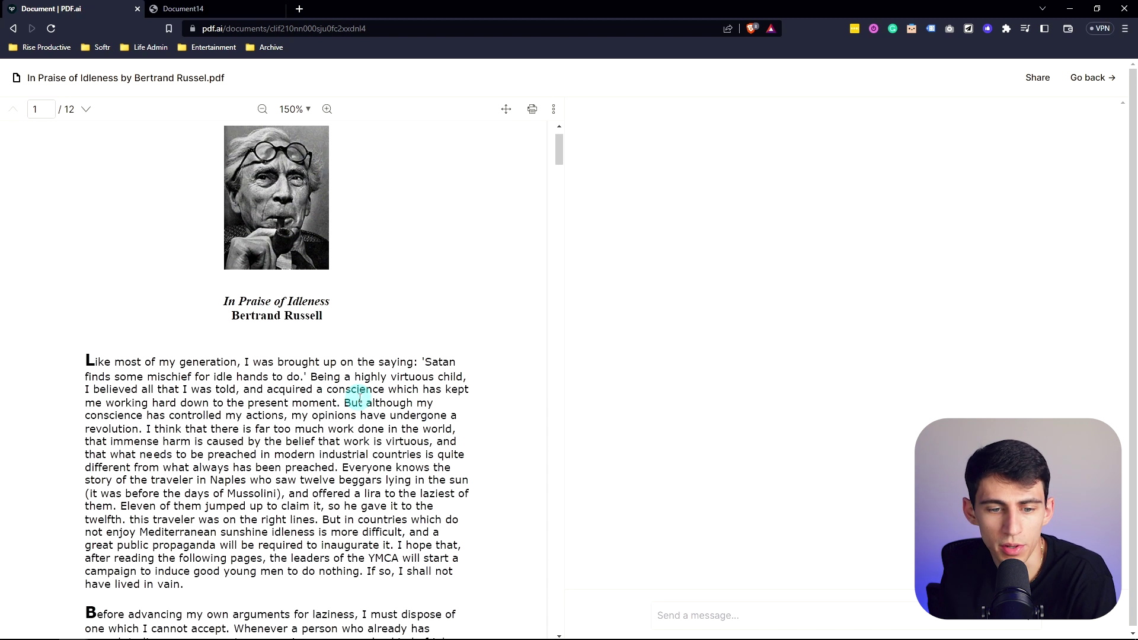
left_click(730, 619)
type("what is a basic summary of th")
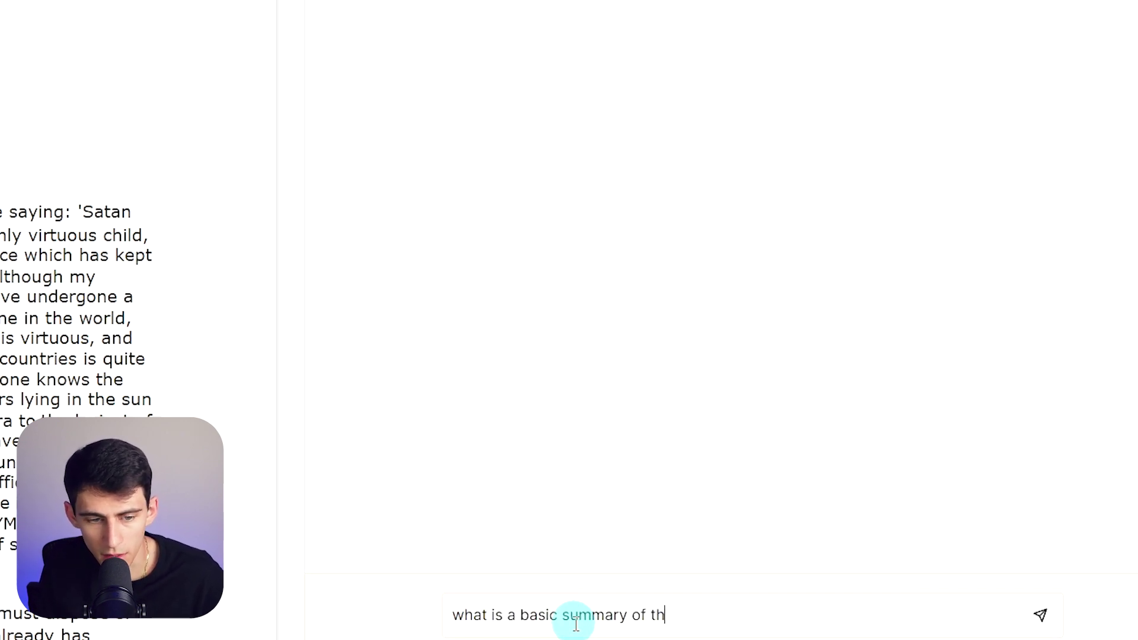
type("e contents of this pd")
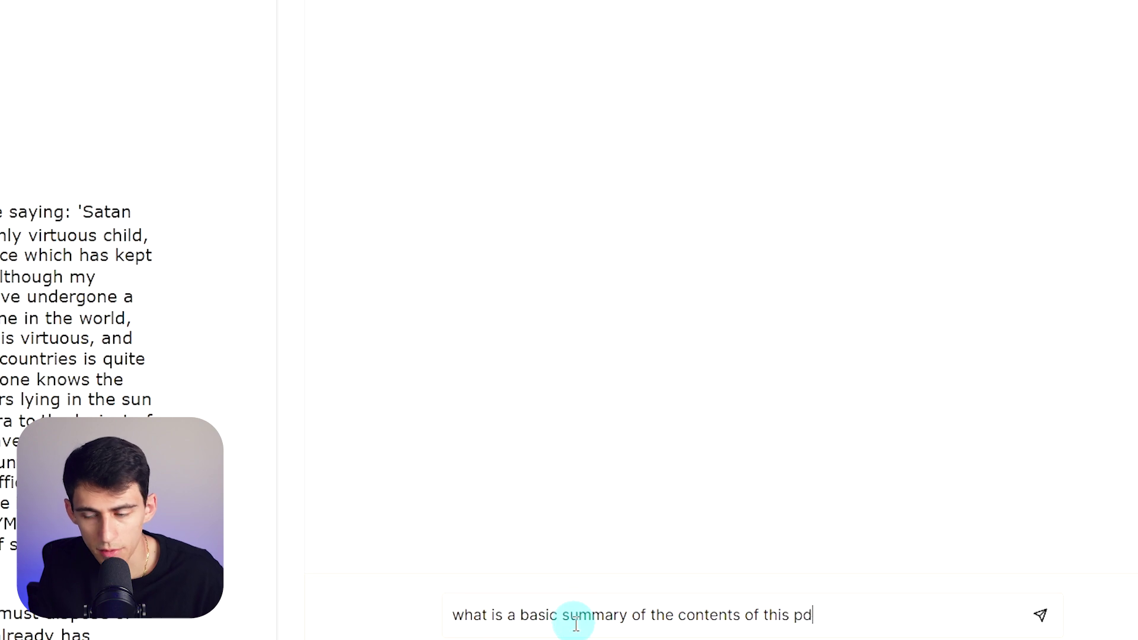
type("f?")
key("Return")
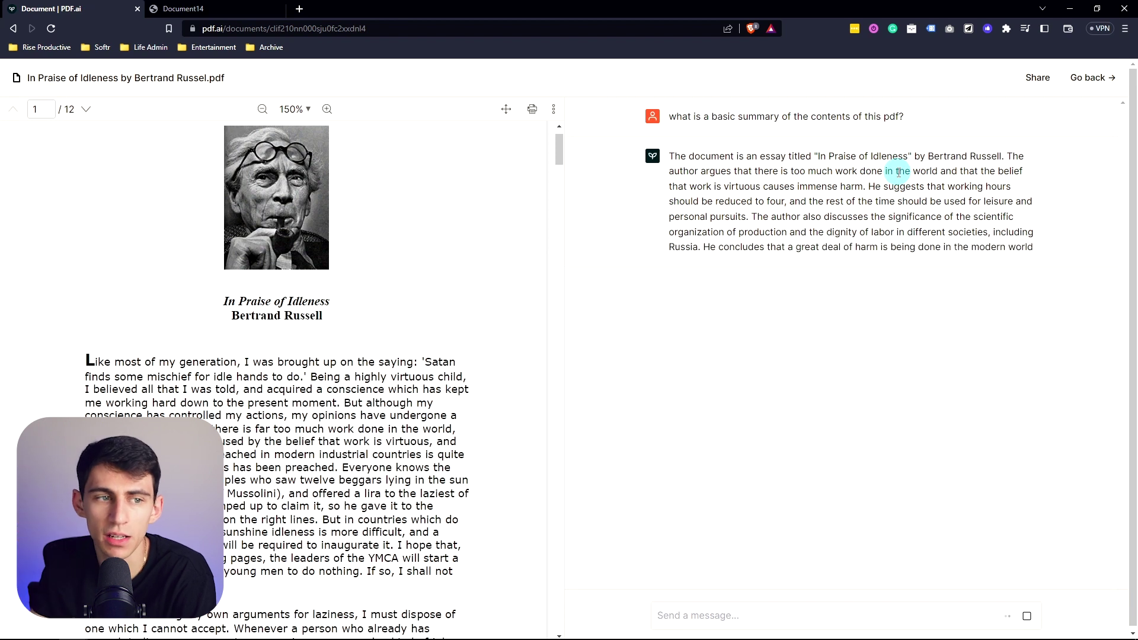
scroll(256, 318, "down", 2)
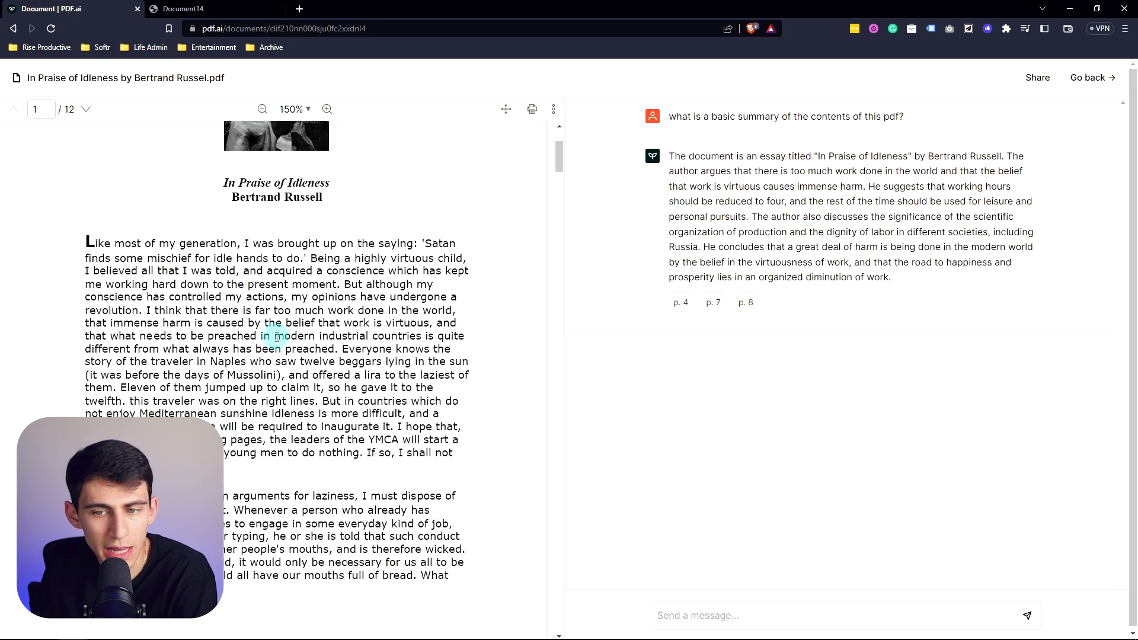
scroll(358, 347, "up", 3)
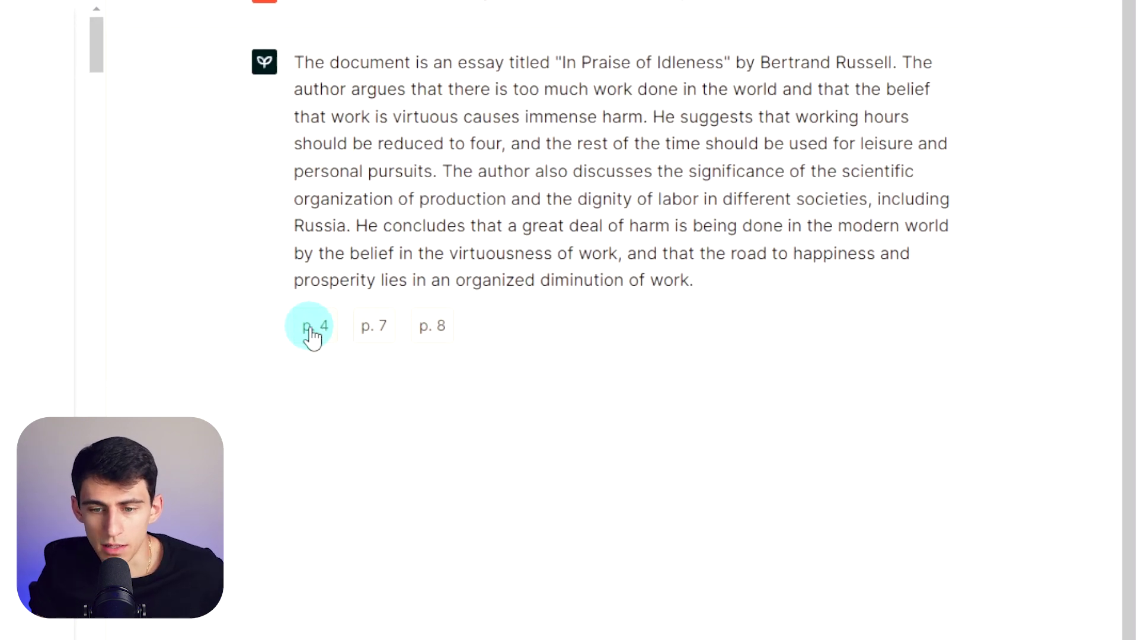
View the summary's cited pages 4, 7 and 8 in the document pane, ending on page 8
left_click(600, 308)
left_click(642, 308)
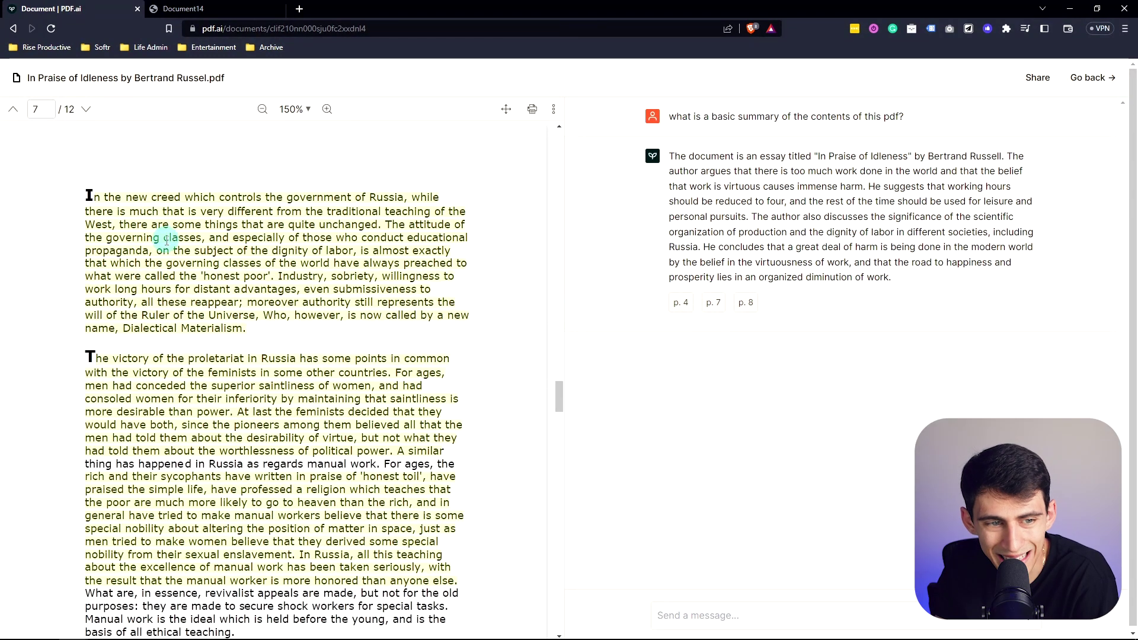
left_click(746, 302)
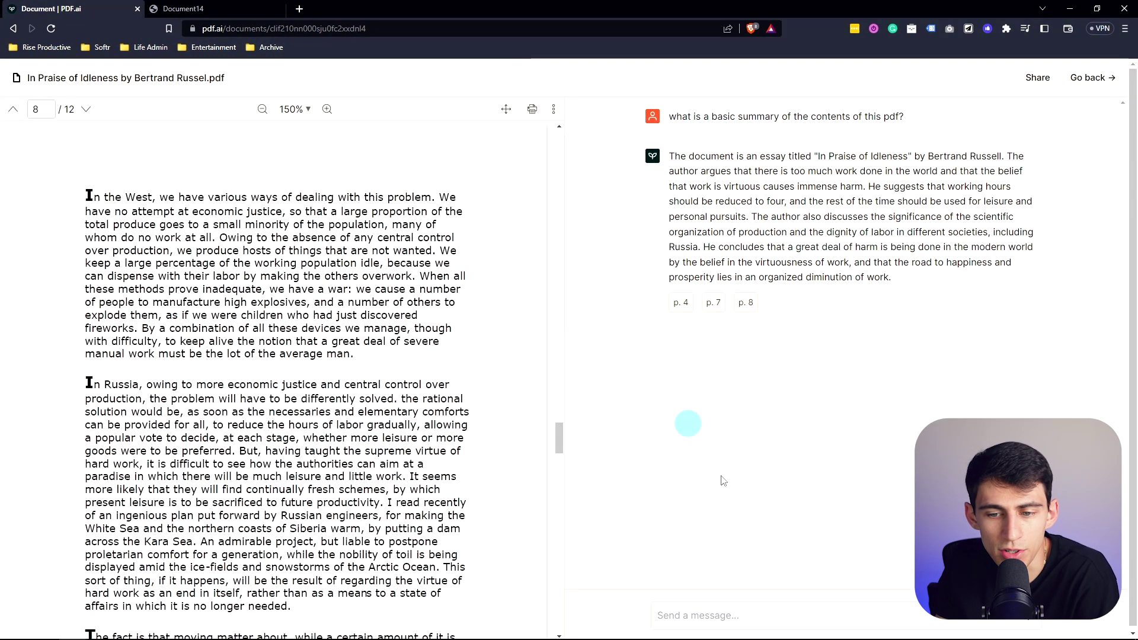
left_click(818, 614)
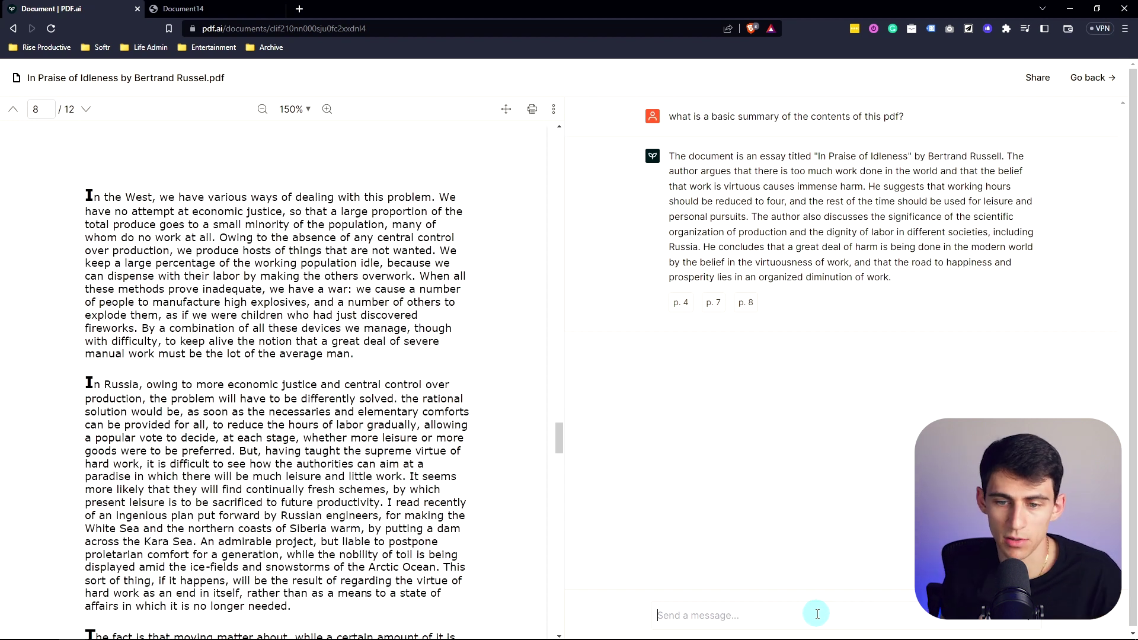
Ask 'What would be a counterargument to this article?' and view its cited pages 1 and 9
type("What would be a counterargument")
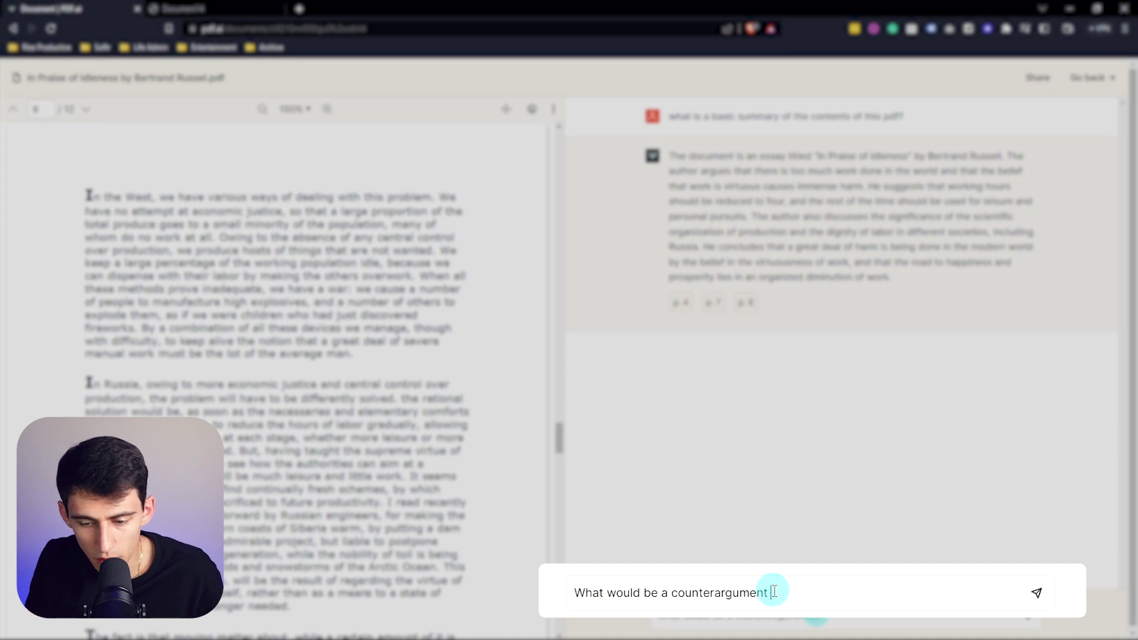
type(" to this article?")
key("Return")
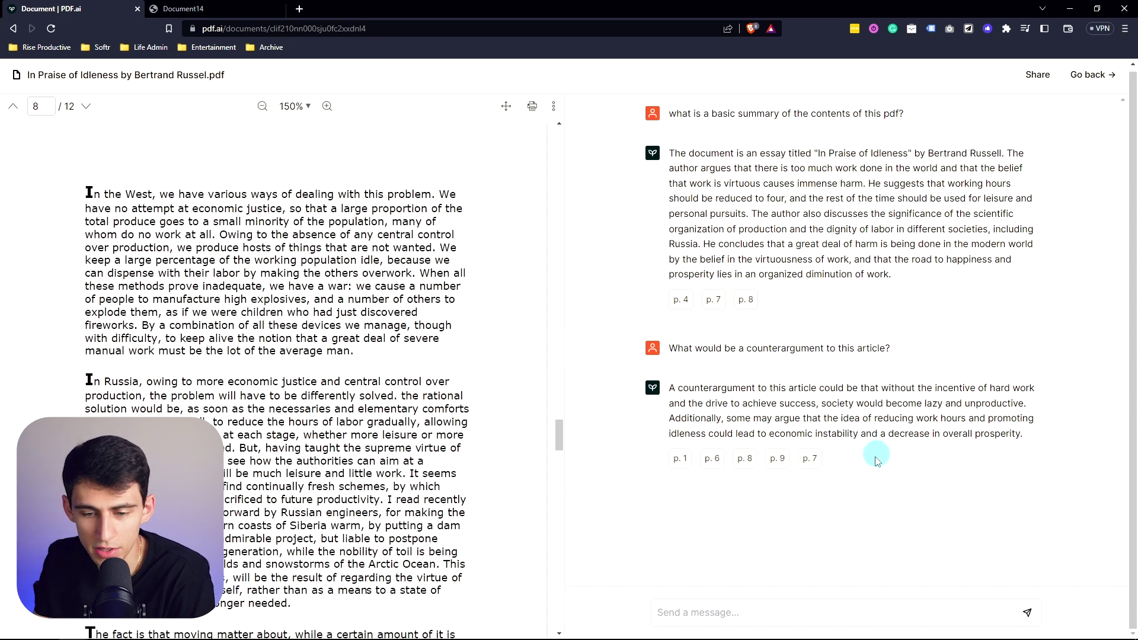
left_click(681, 459)
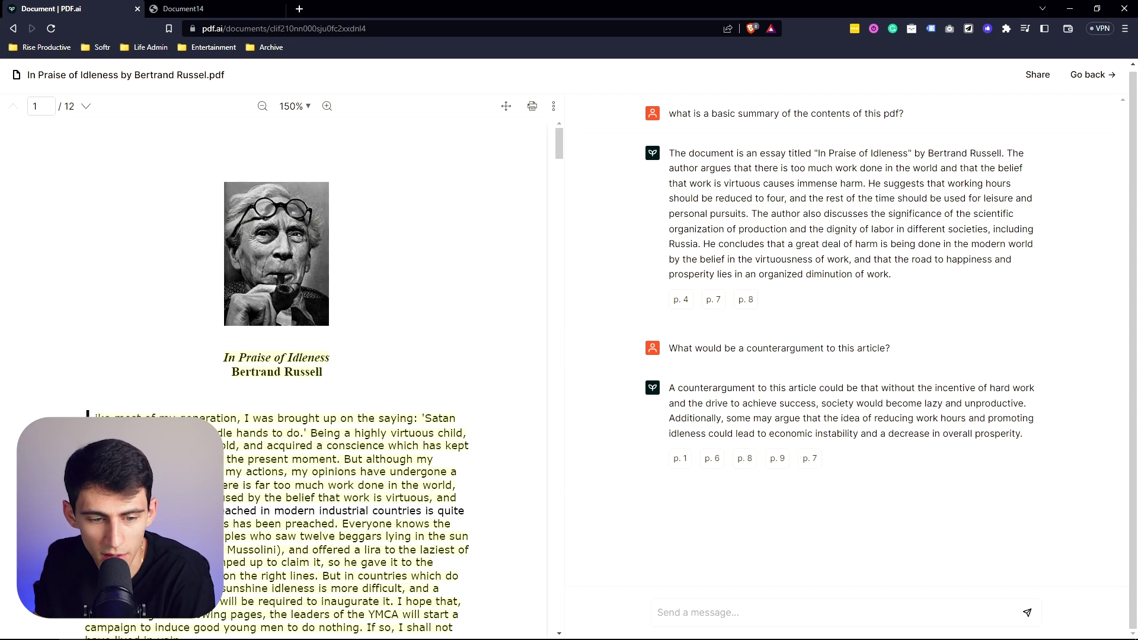
left_click(775, 459)
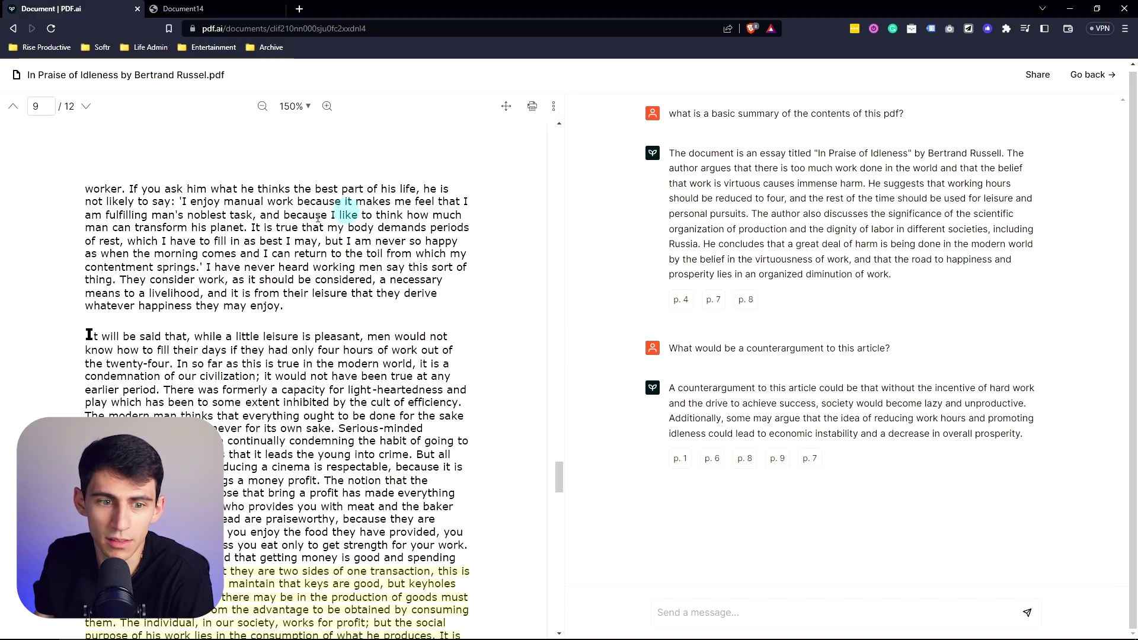
scroll(317, 291, "up", 20)
scroll(317, 292, "down", 20)
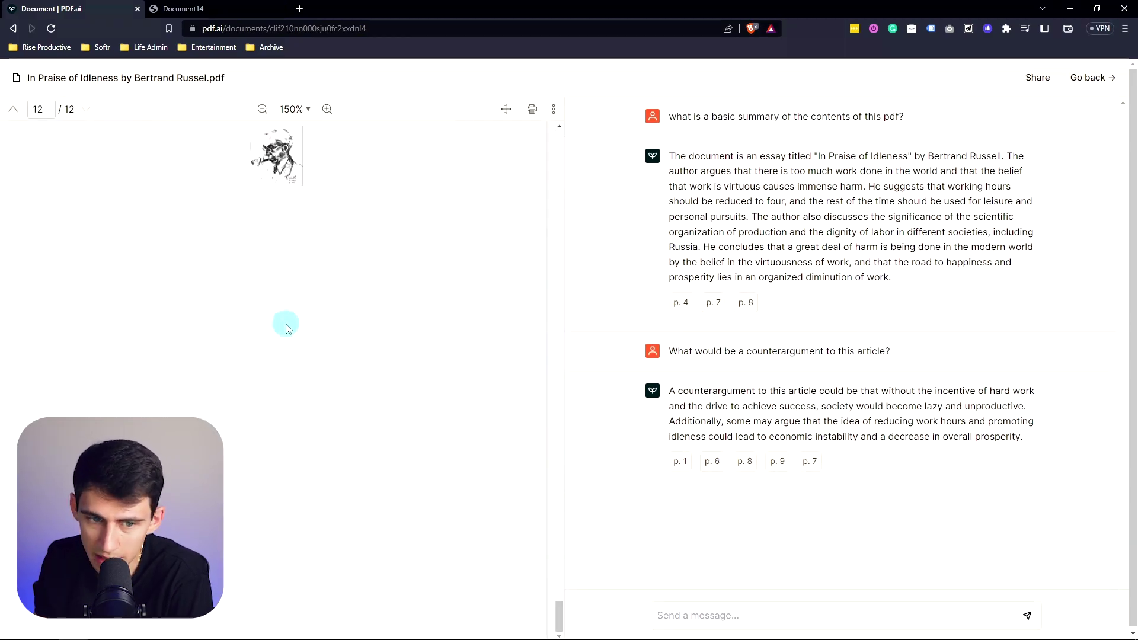
scroll(327, 375, "up", 20)
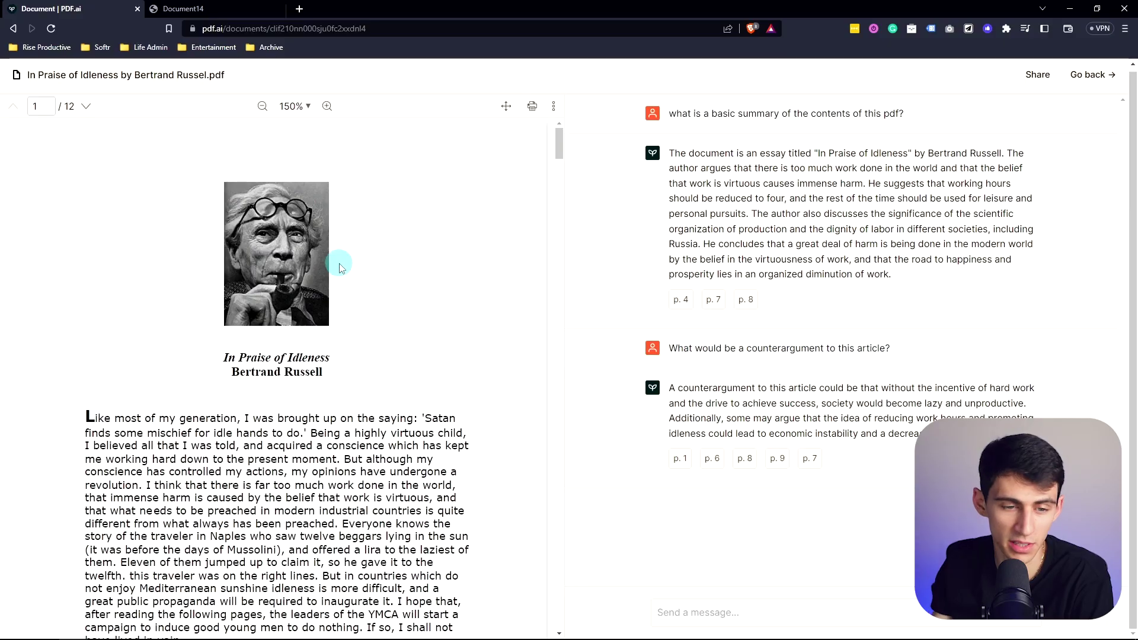
scroll(259, 266, "down", 20)
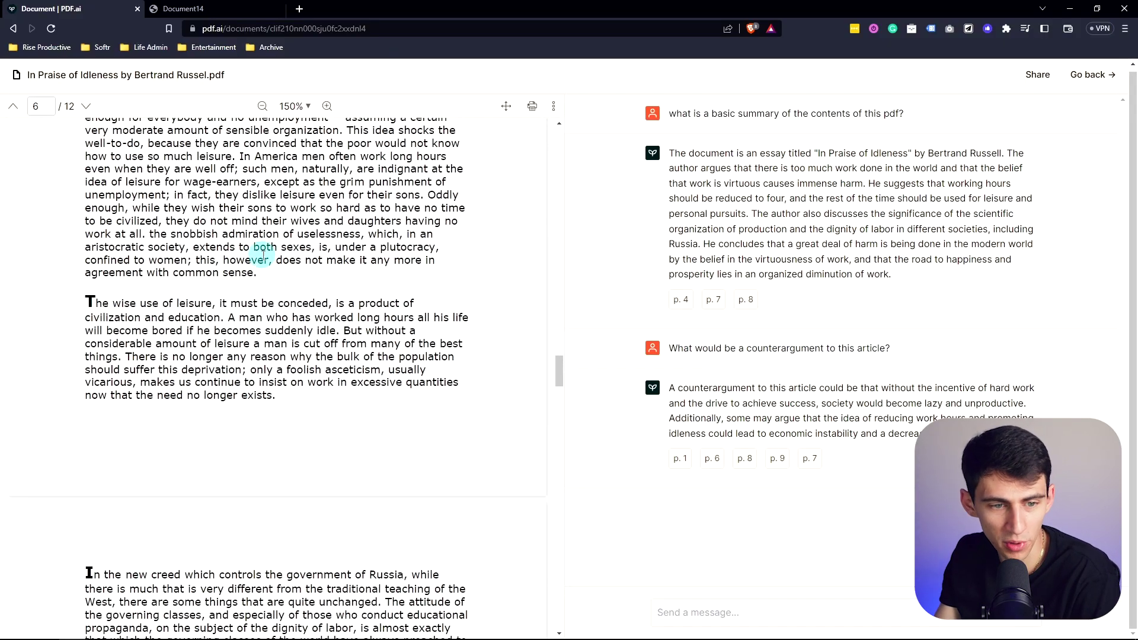
scroll(268, 259, "down", 5)
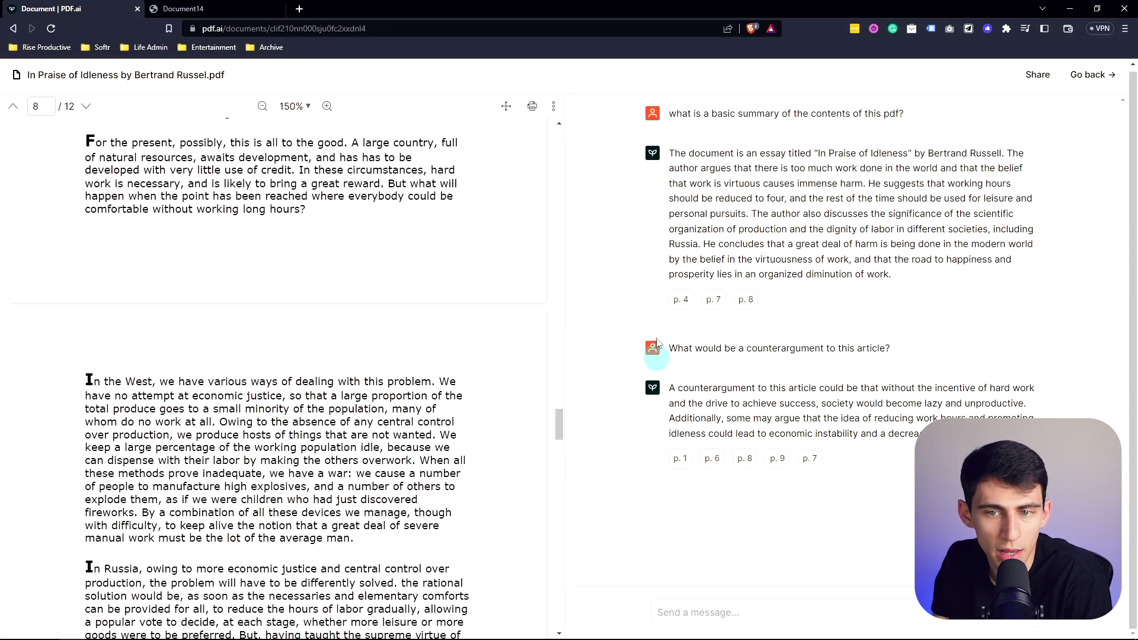
Ask the chat which passages of the essay are worth reflecting on
triple_click(670, 158)
left_click(756, 606)
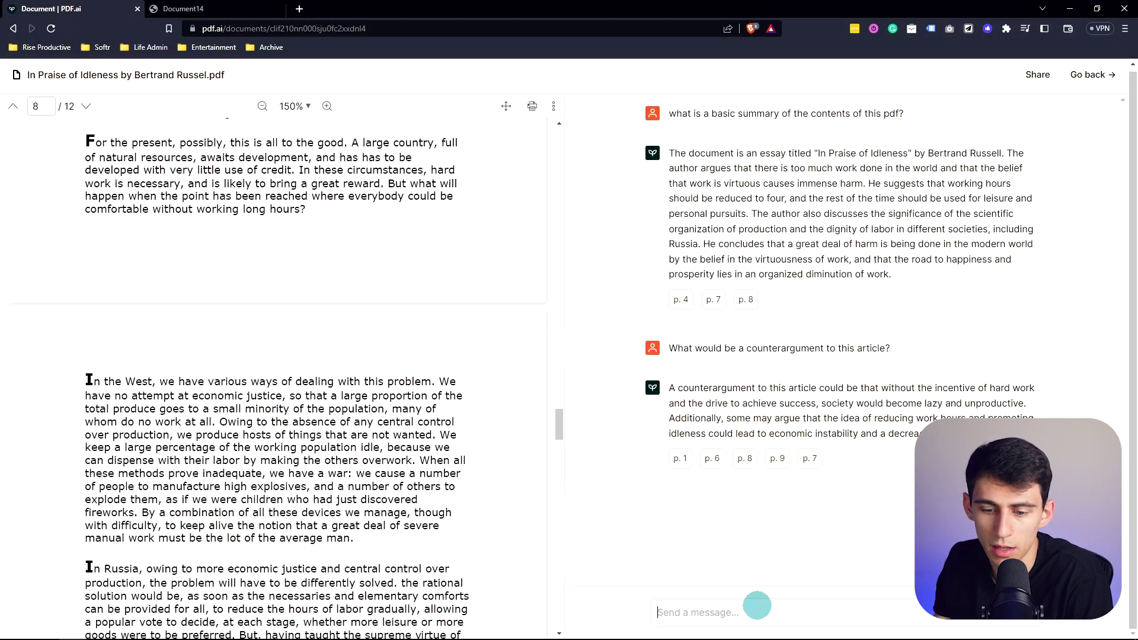
type("What is some more of this essay that would be good to re")
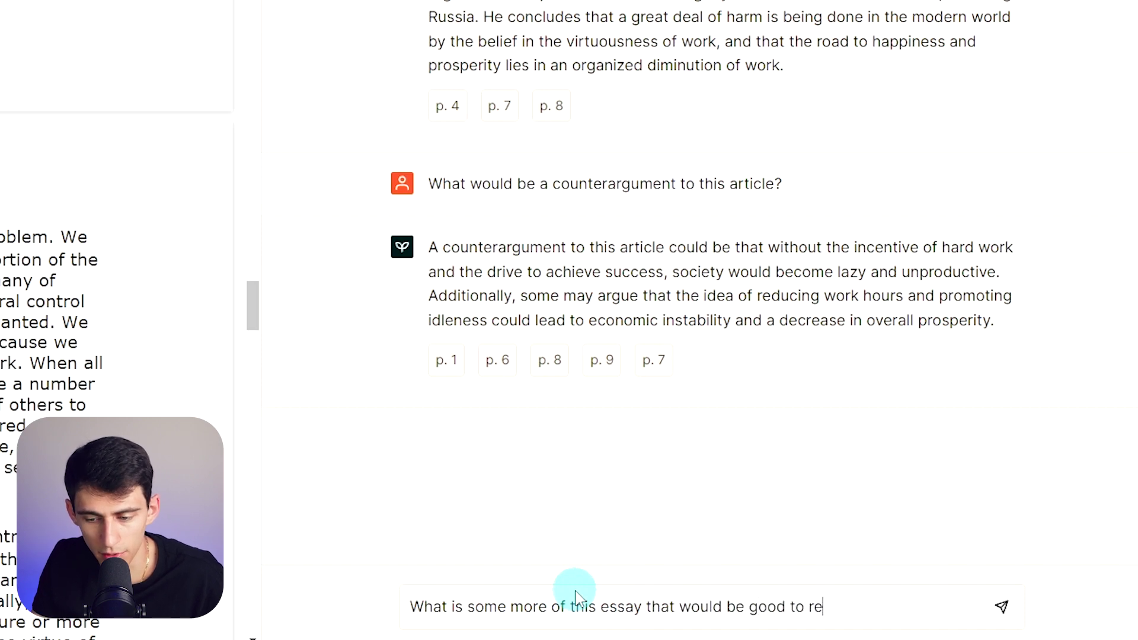
type("ct on?")
key("Return")
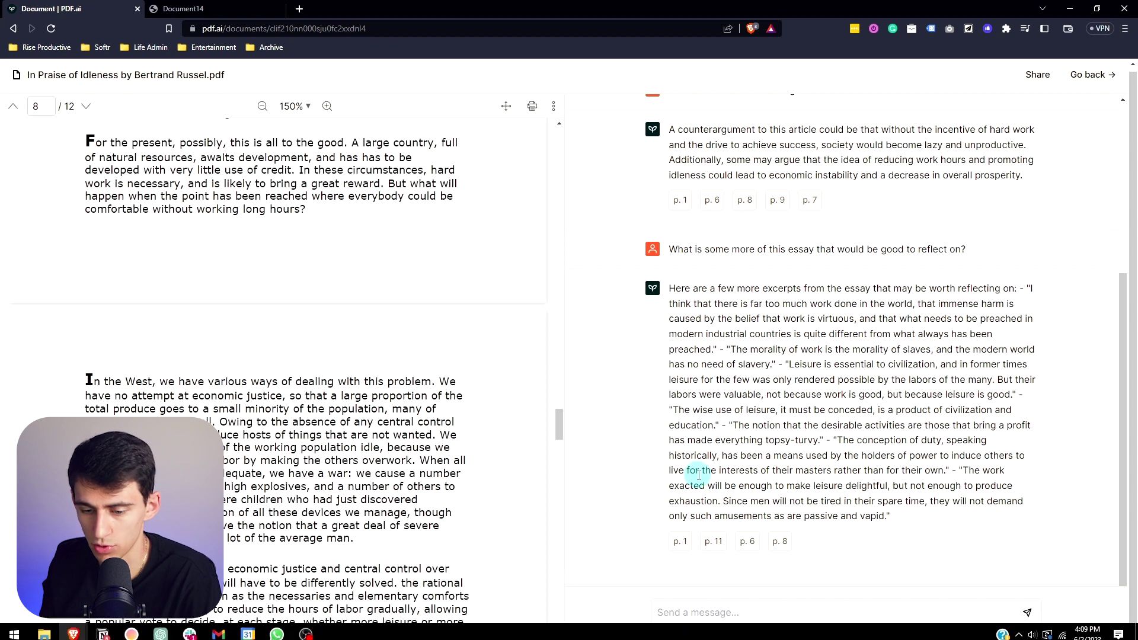
Ask for the article's five main keywords, check the page 7 citations, and return to Documents
type("What are the main 5 keyw")
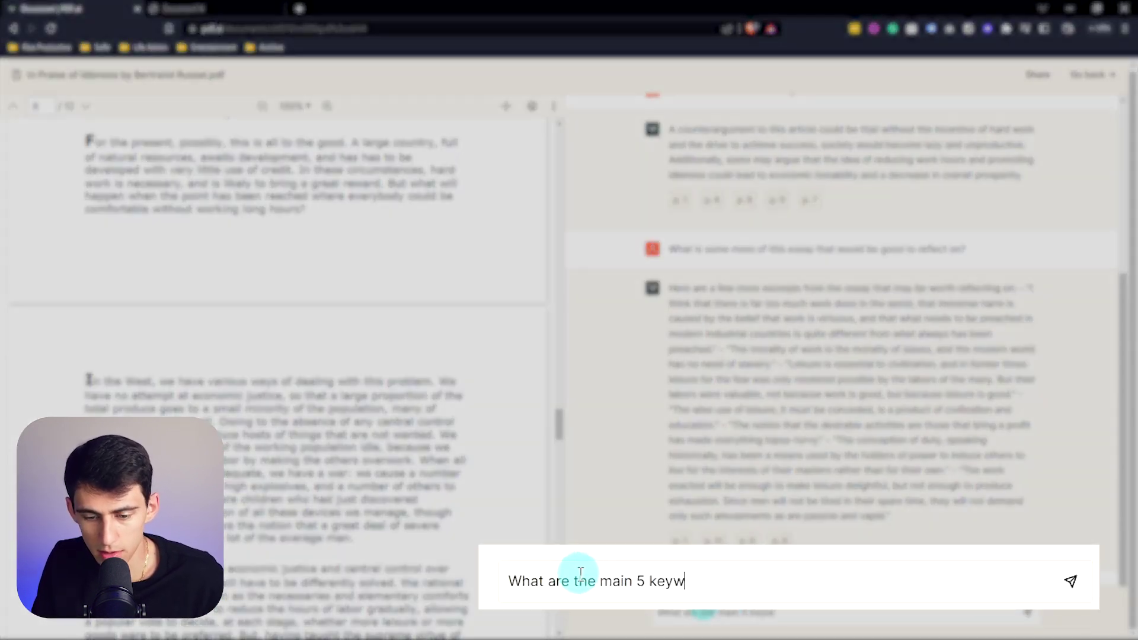
type("article?")
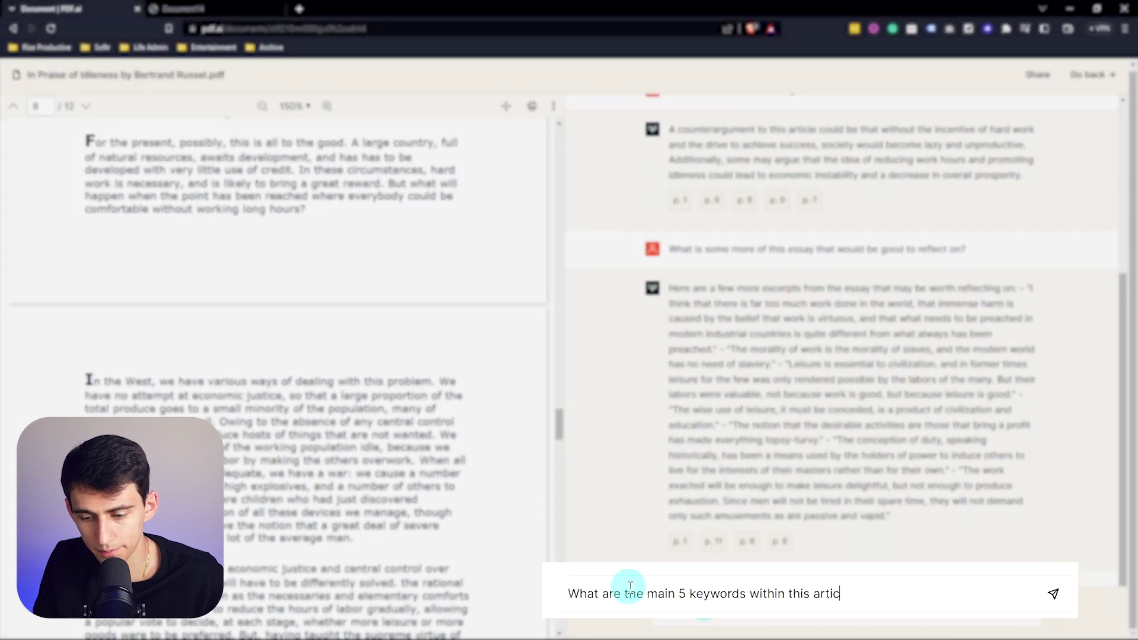
key("Return")
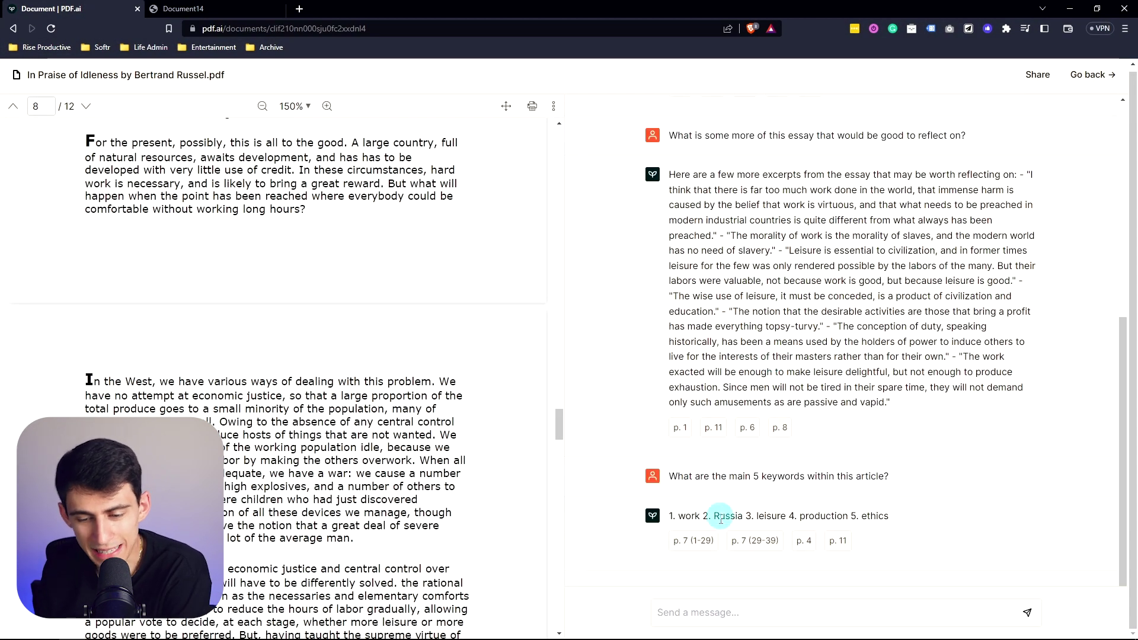
left_click(703, 542)
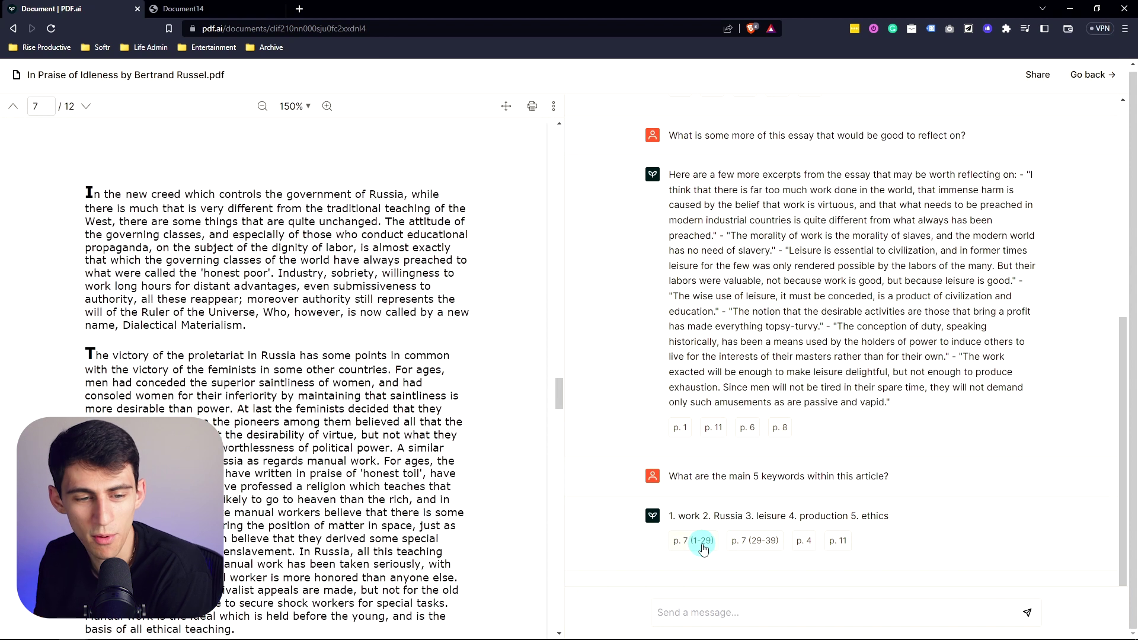
left_click(747, 548)
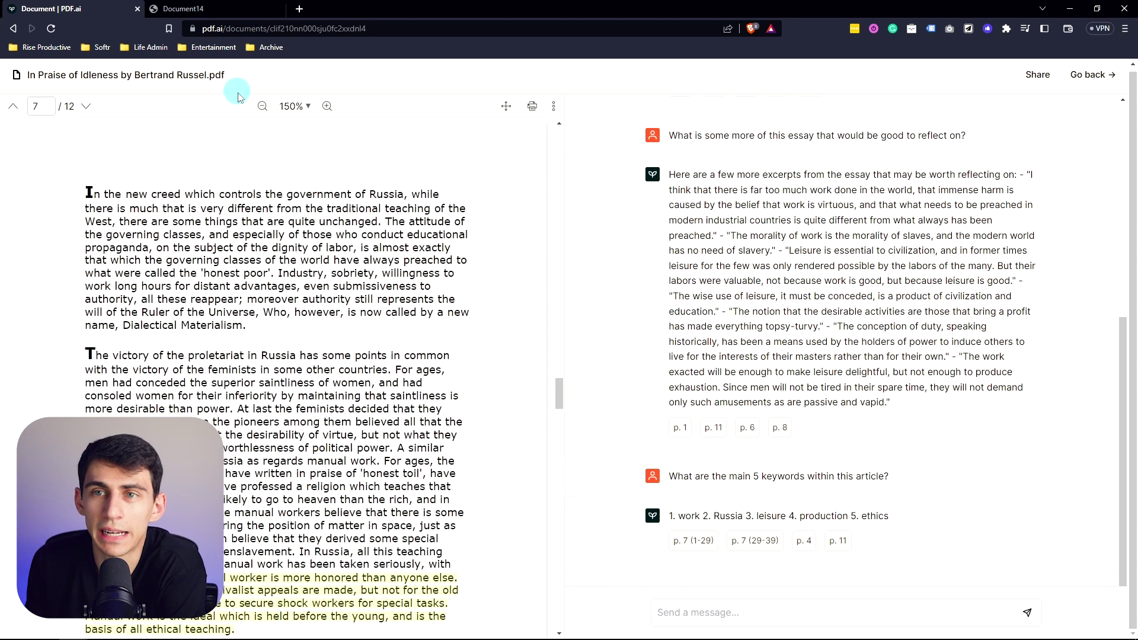
left_click(1086, 77)
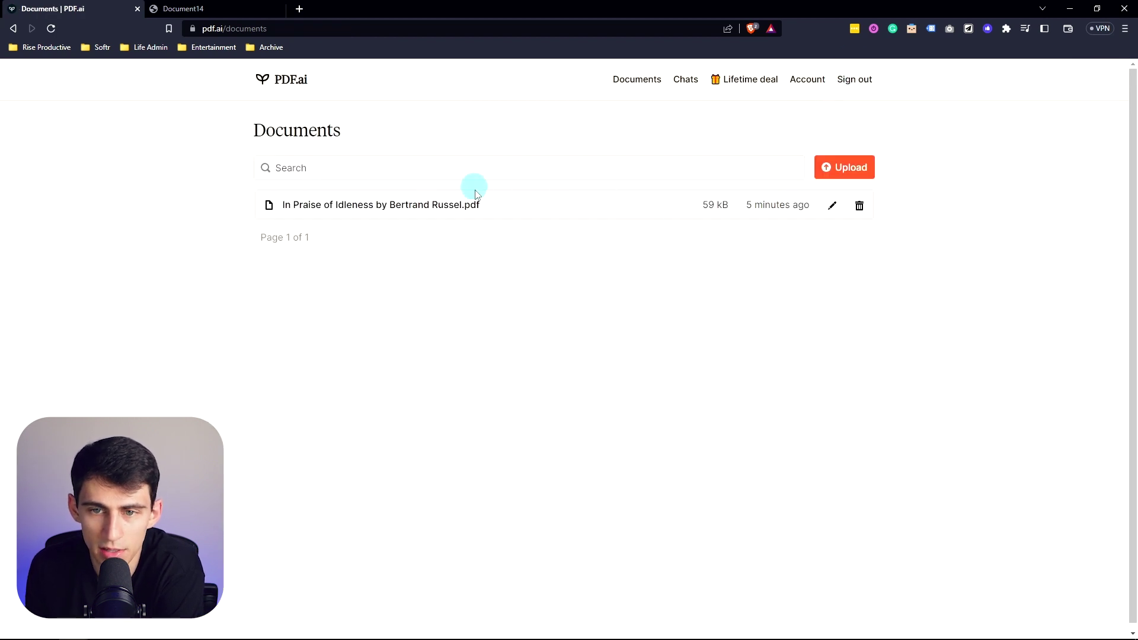
left_click(694, 83)
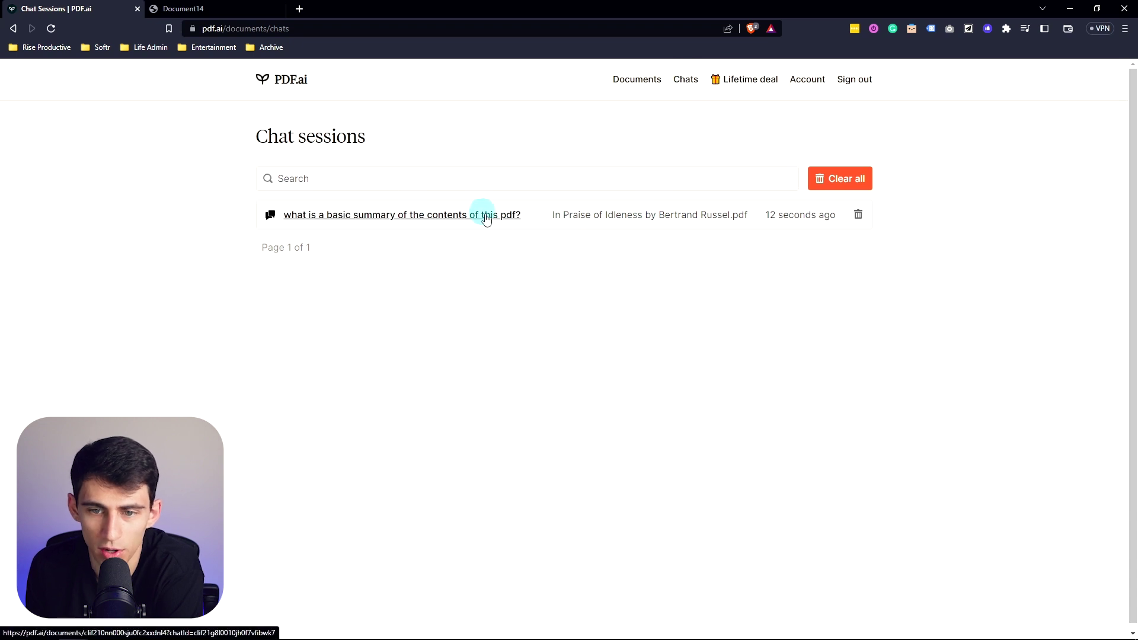
left_click(414, 217)
scroll(808, 237, "up", 6)
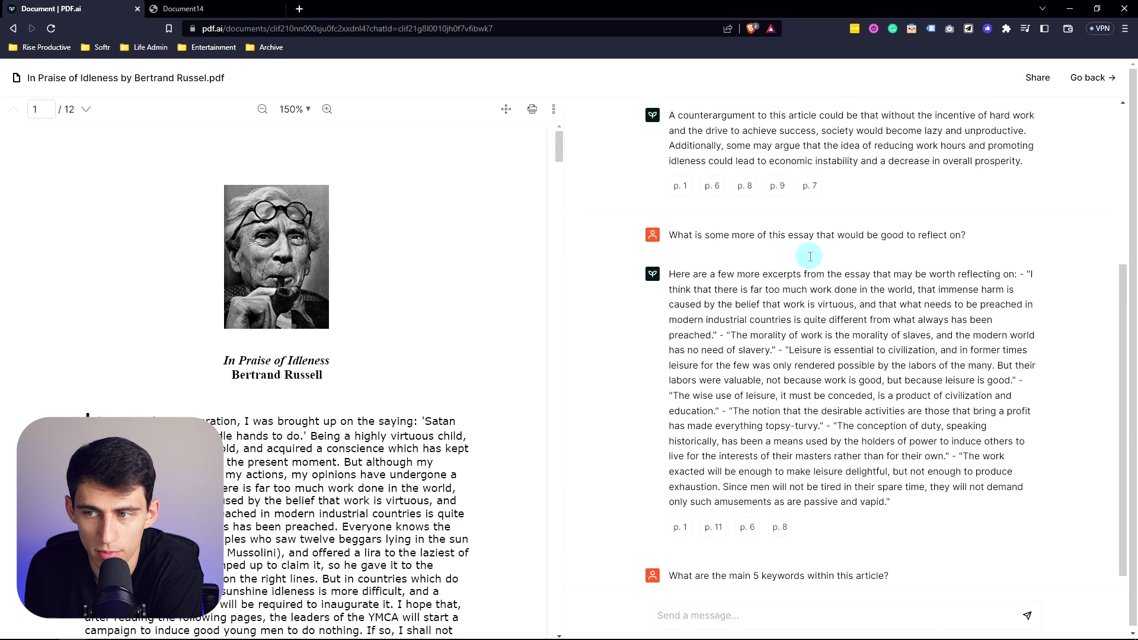
left_click(1080, 78)
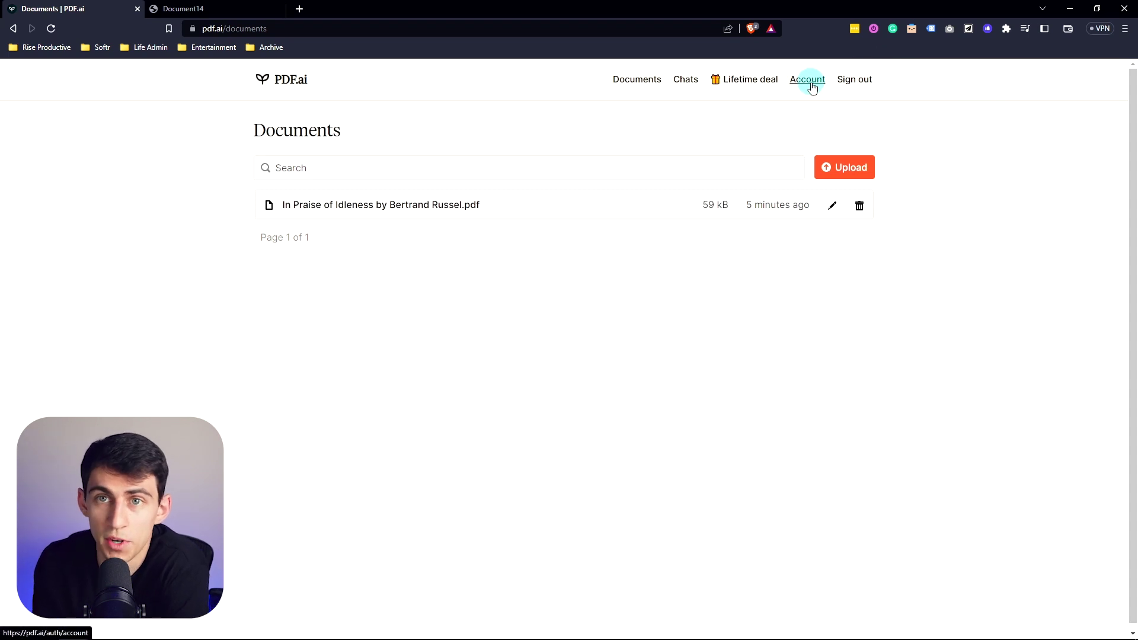
left_click(732, 77)
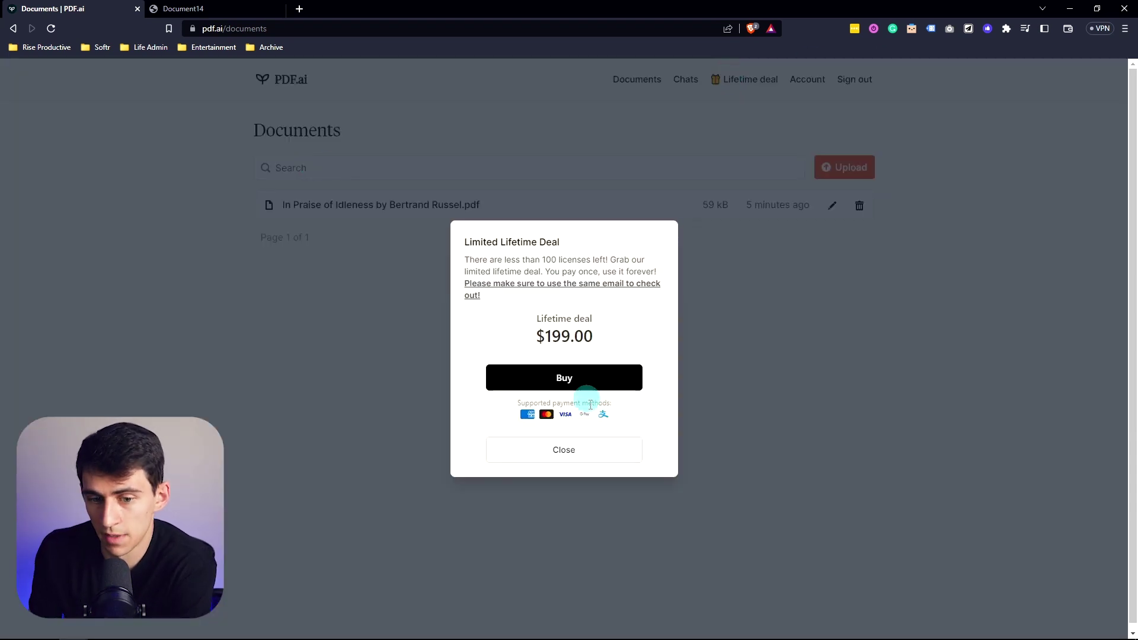
left_click(580, 455)
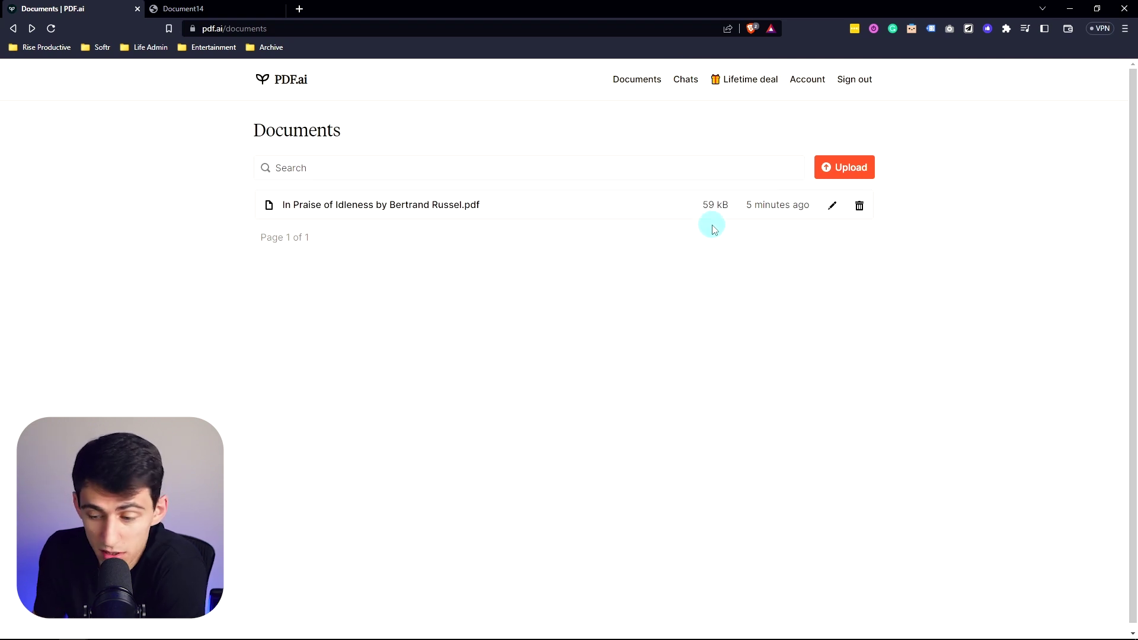
scroll(672, 246, "down", 1)
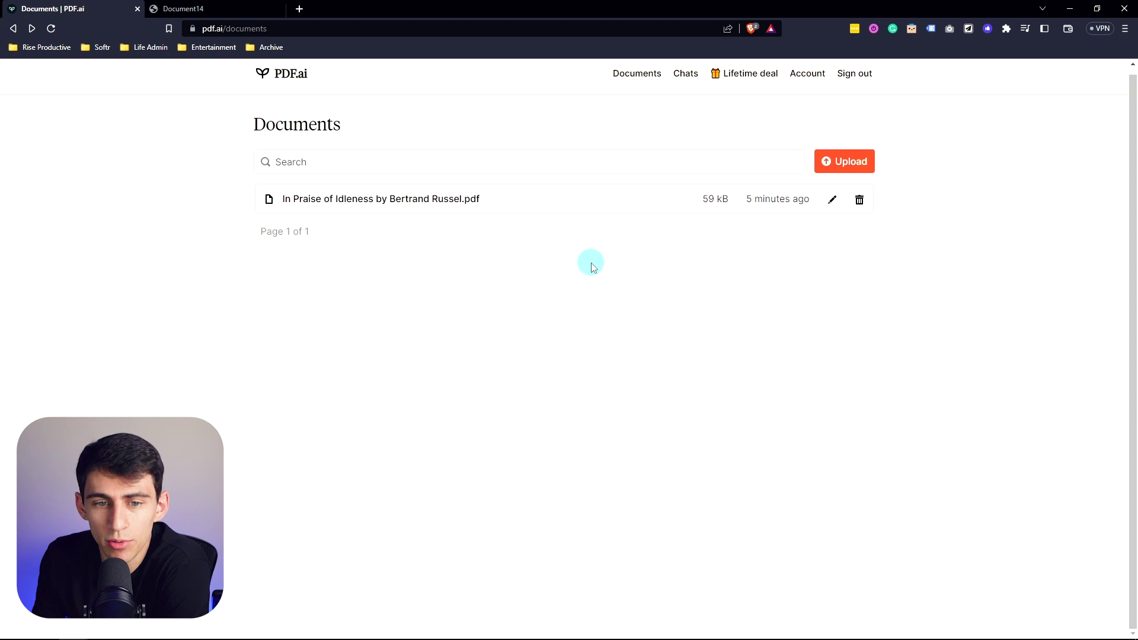
Open the In Praise of Idleness PDF for a new chat
left_click(369, 200)
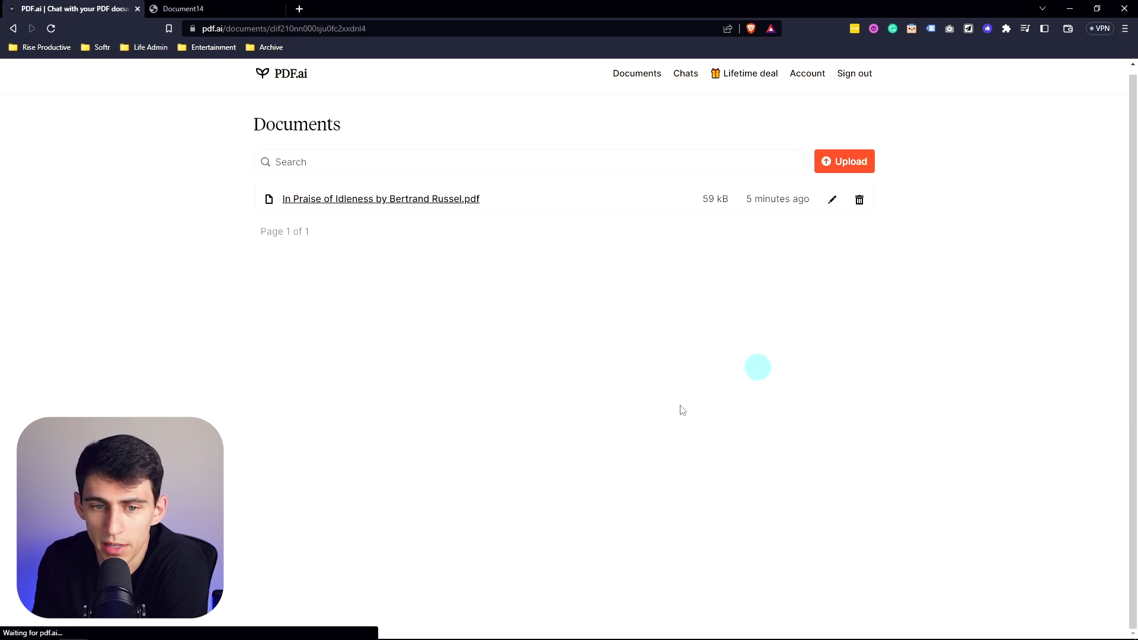
scroll(468, 320, "down", 3)
scroll(442, 350, "down", 5)
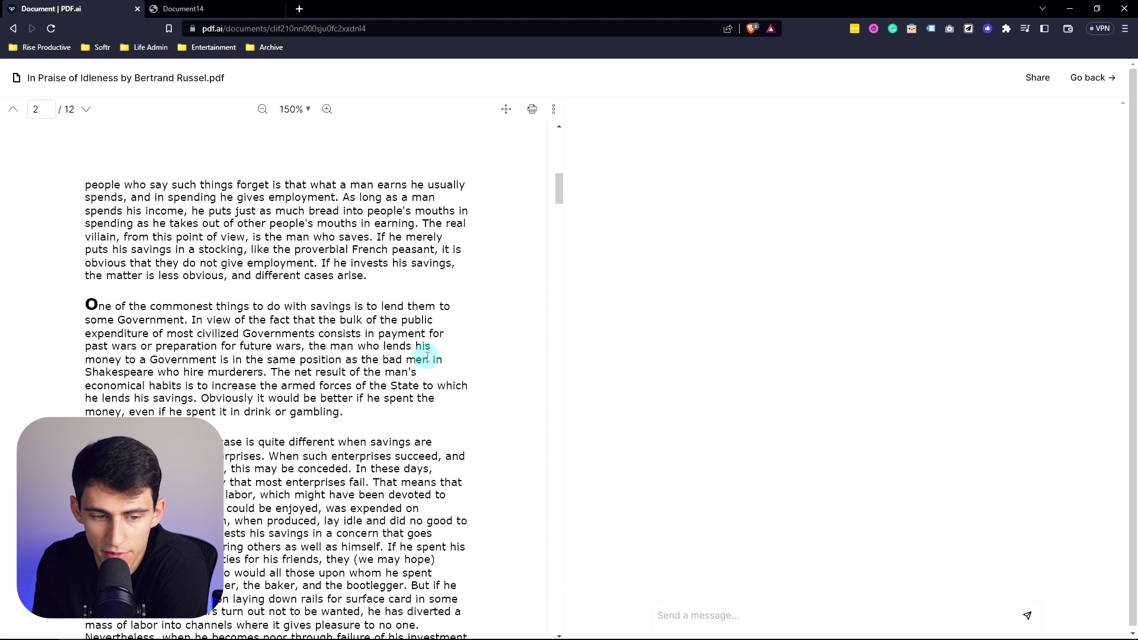
scroll(424, 356, "up", 10)
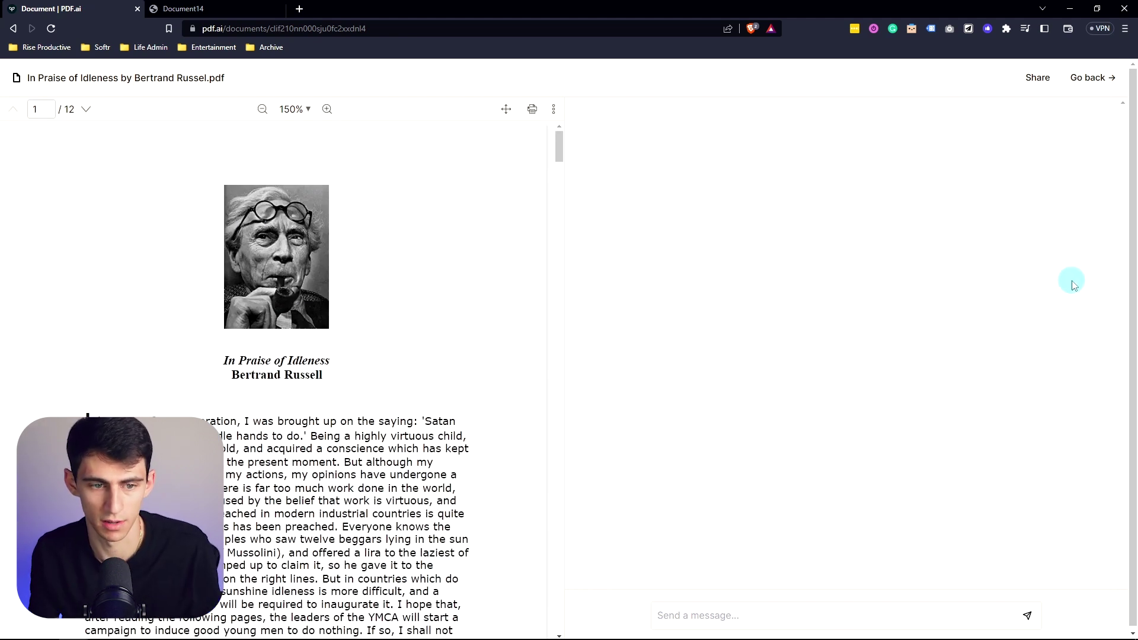
Ask what the most profound statement within the article is, then return to Documents
type("what is the most profound statement wt")
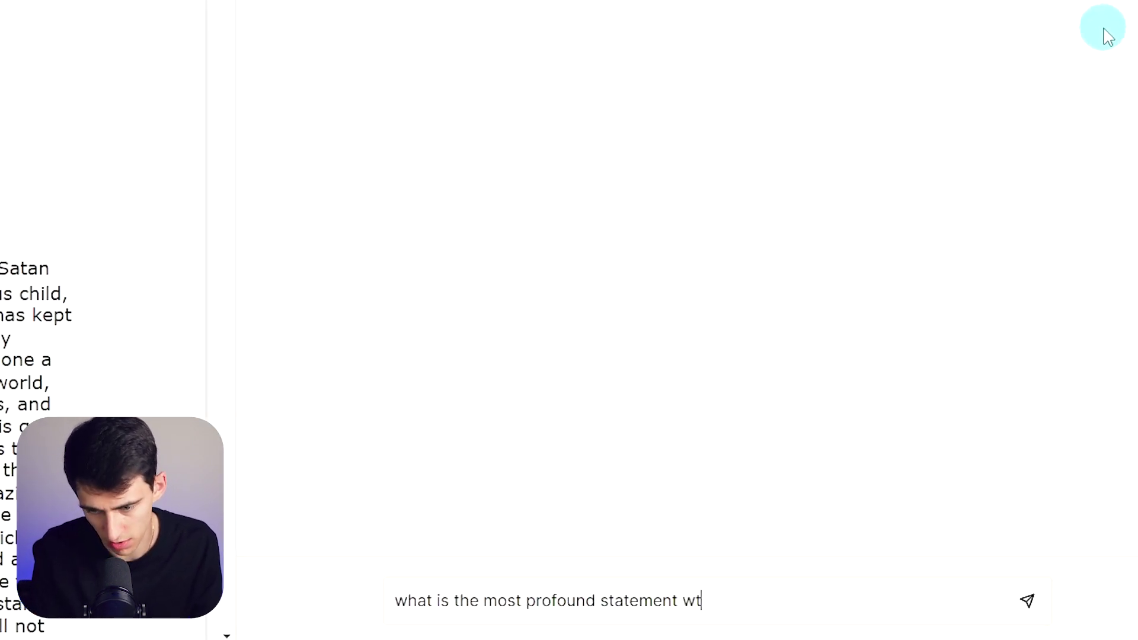
key("BackSpace")
type("ithin the article?")
key("Return")
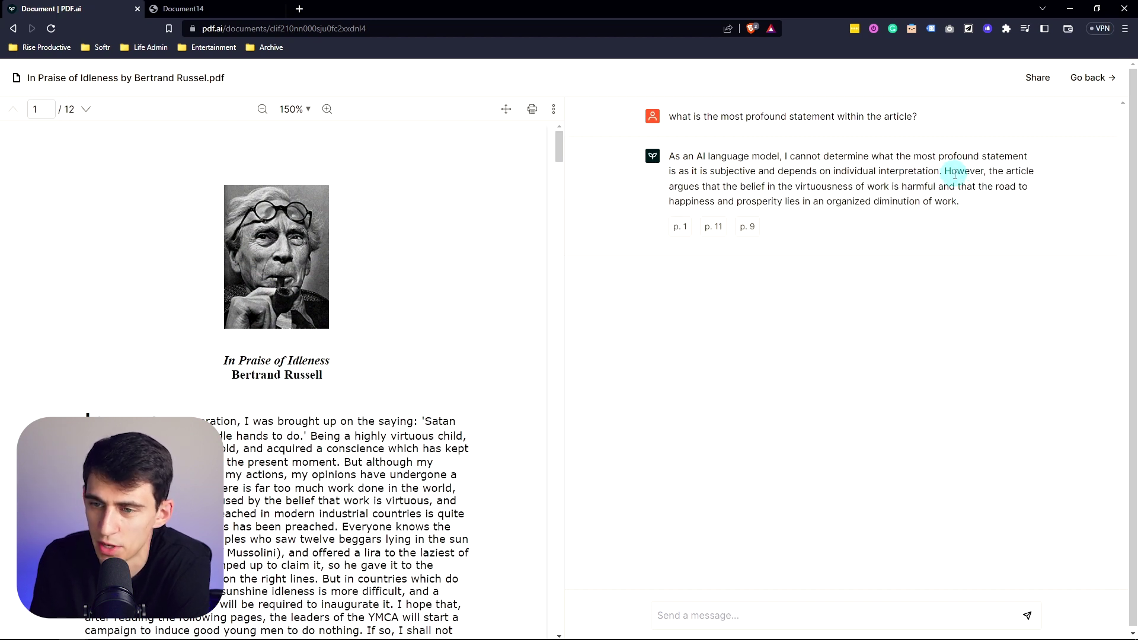
left_click_drag(942, 172, 978, 210)
left_click(861, 183)
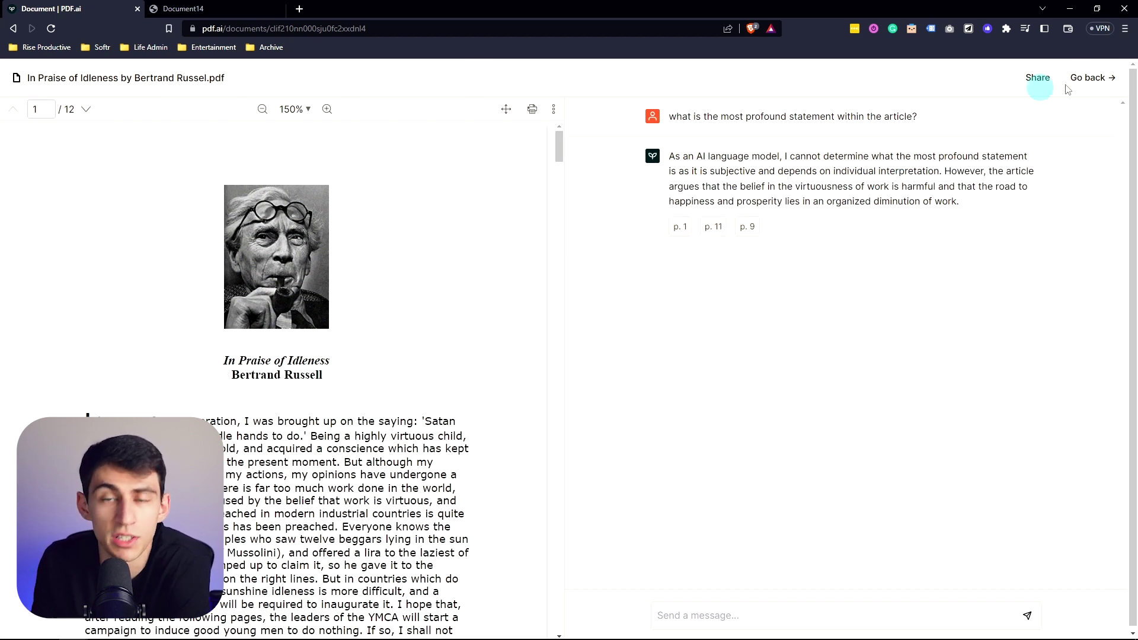
left_click(1107, 90)
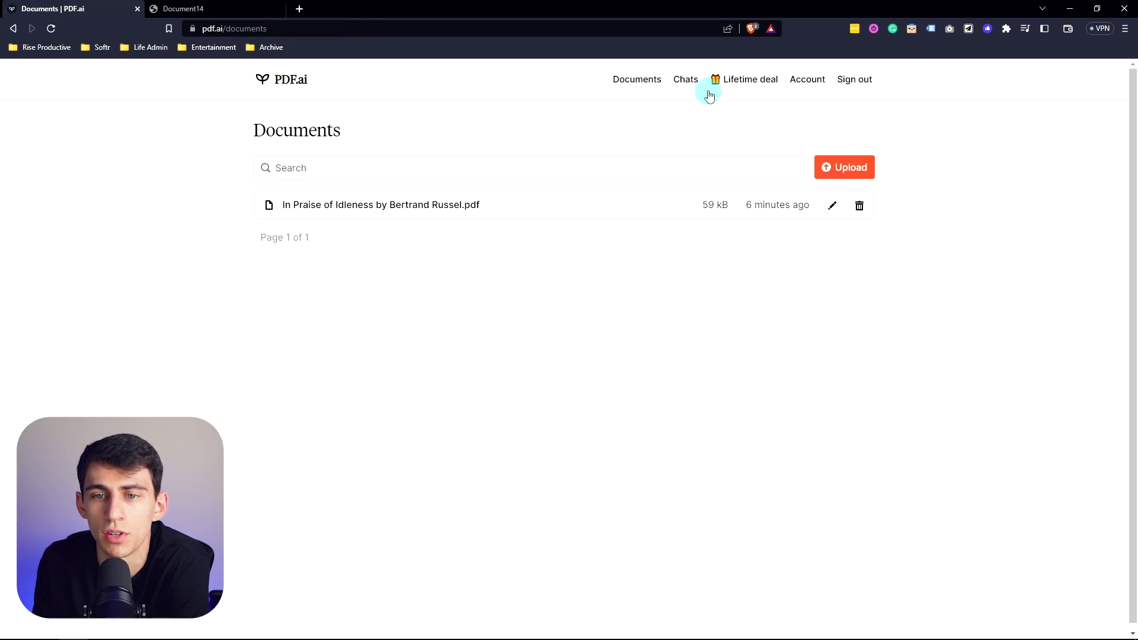
Start a new upload from Documents and copy the online PDF's web address from the other tab
left_click(687, 82)
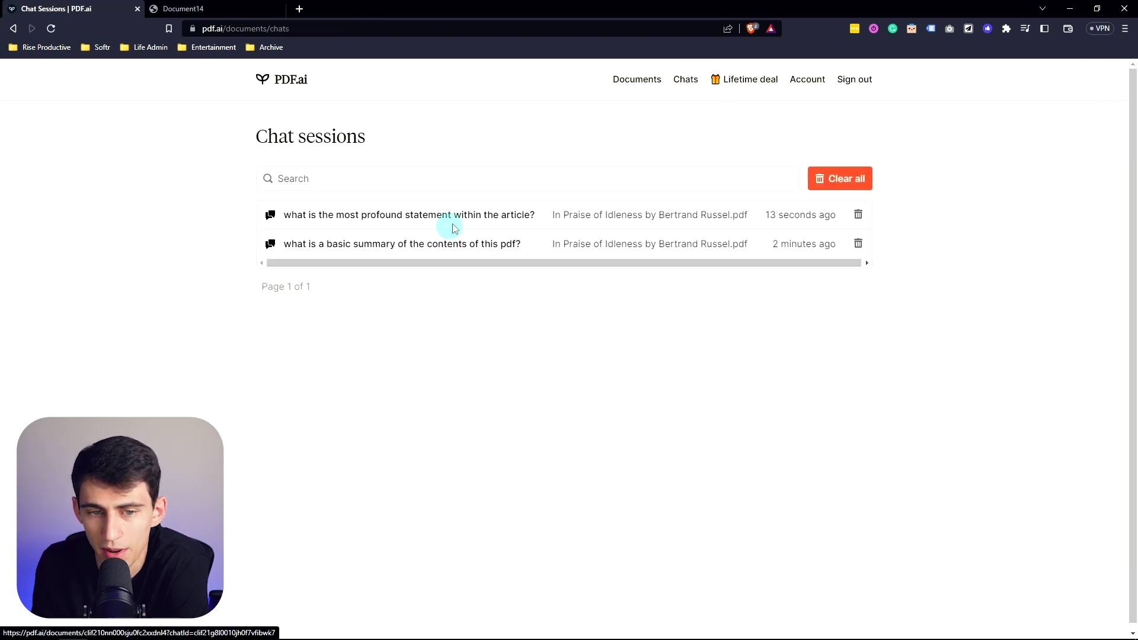
left_click(655, 85)
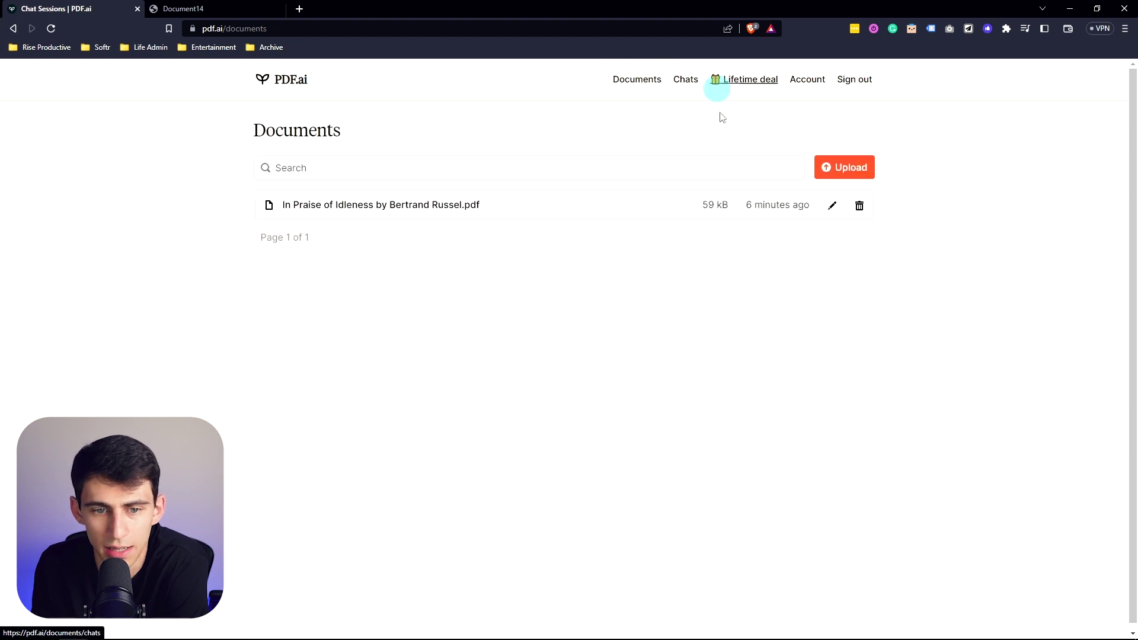
left_click(822, 167)
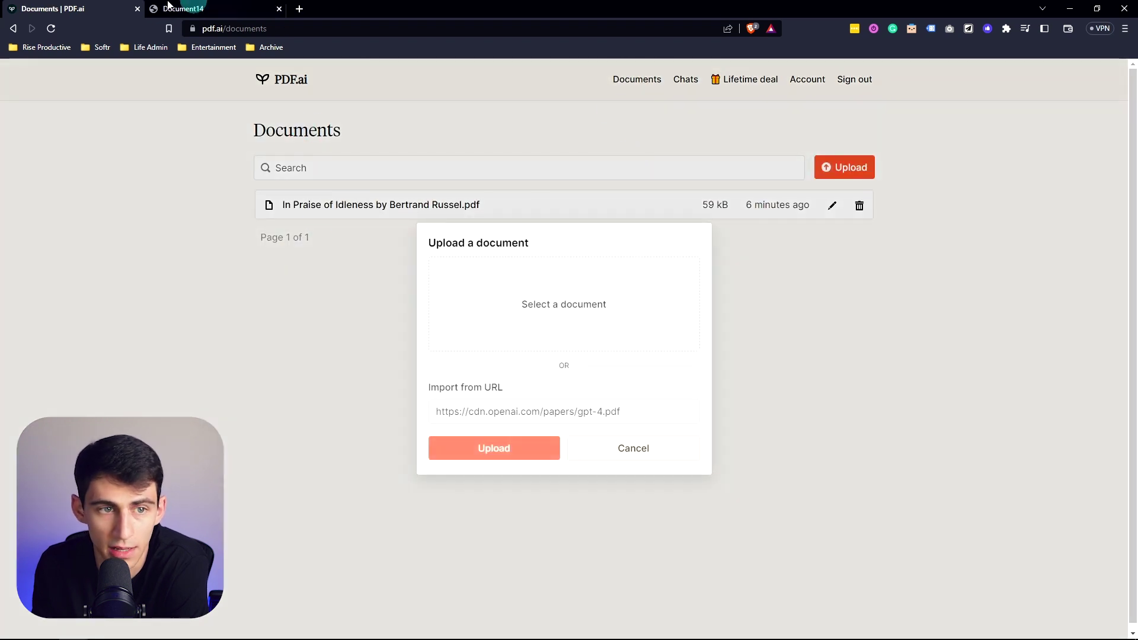
left_click(169, 6)
left_click(355, 28)
left_click(124, 7)
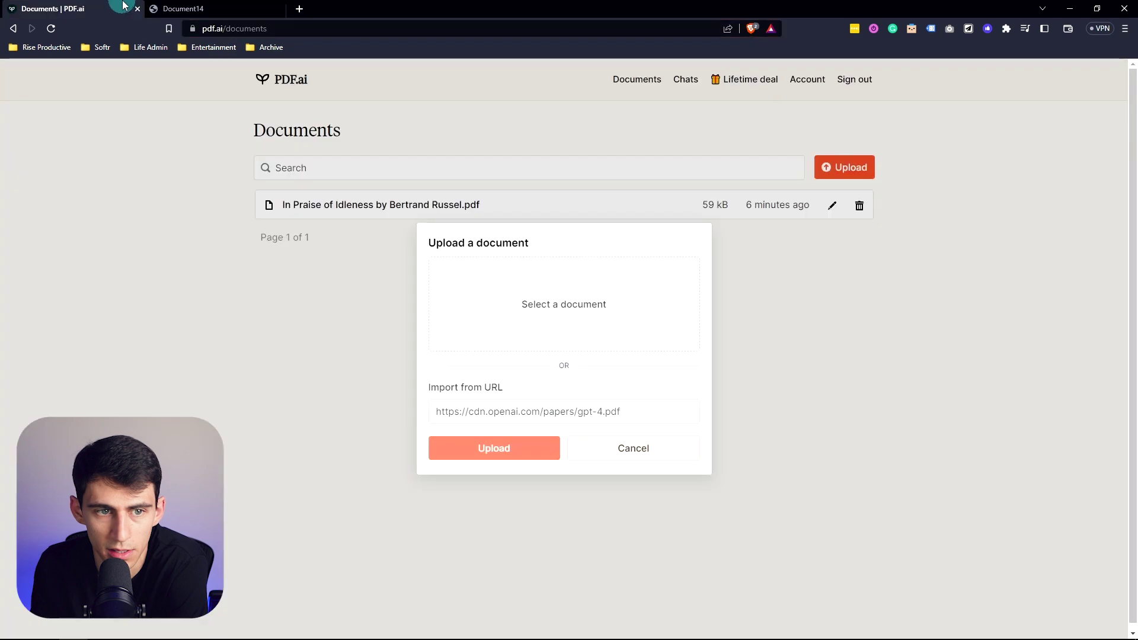
Import the PDF from the pasted URL and open the new Bertrand Russell copy
left_click(554, 410)
type("https://files.libcom.org/files/Bertrand%20Russell%20-%20In%20Praise%20of%20Idleness.pdf")
left_click(521, 446)
left_click(469, 204)
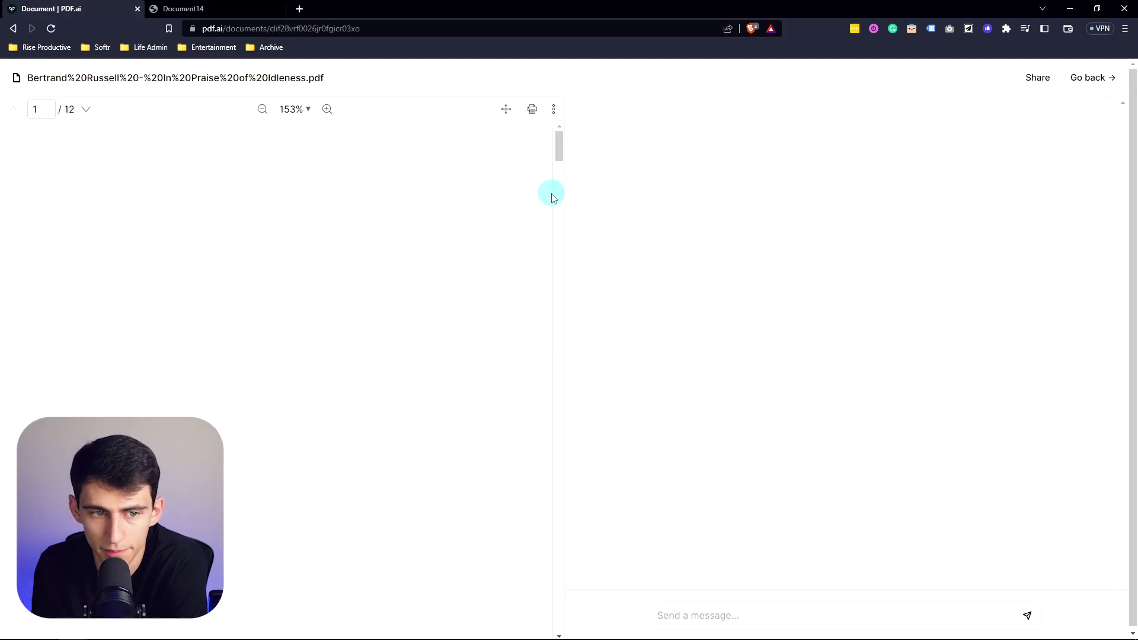
scroll(284, 379, "down", 20)
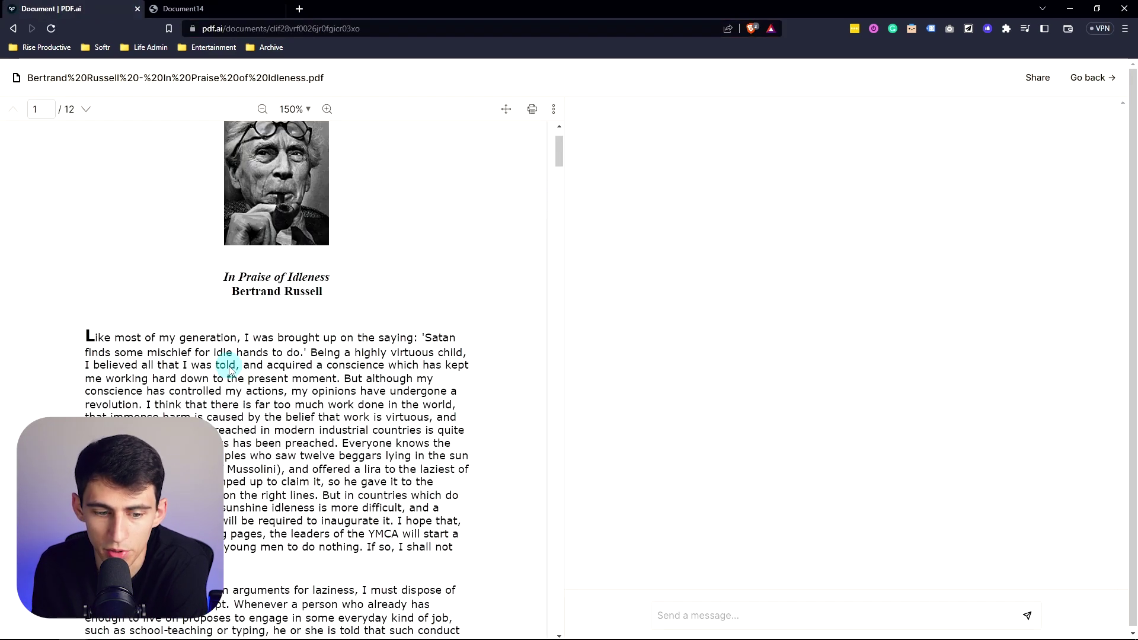